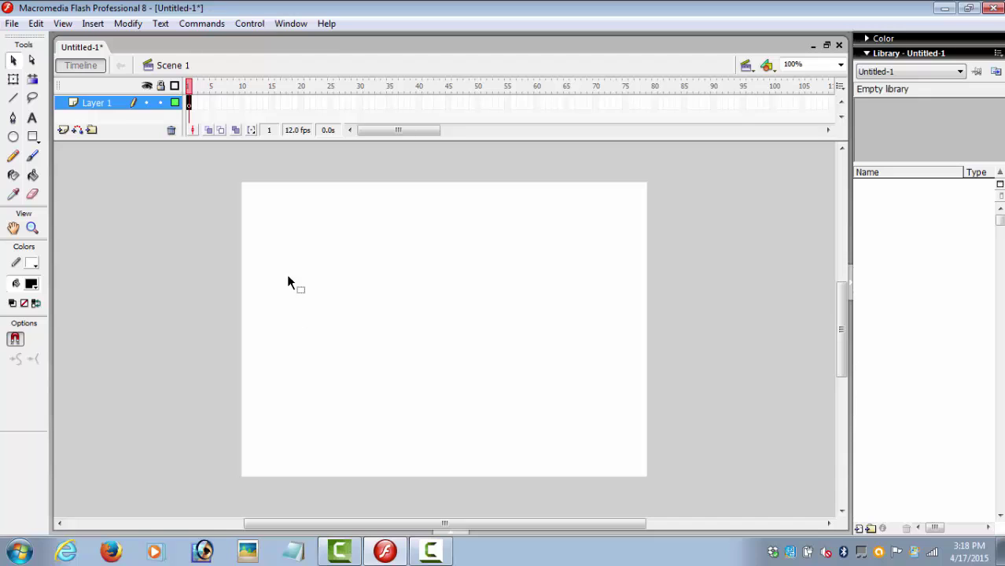
# - Add a text box near the top of the stage reading 'Please Hit The Start Buatton To Play The Quiz..'
pyautogui.press('t')
pyautogui.moveTo(328, 235); pyautogui.dragTo(554, 297)
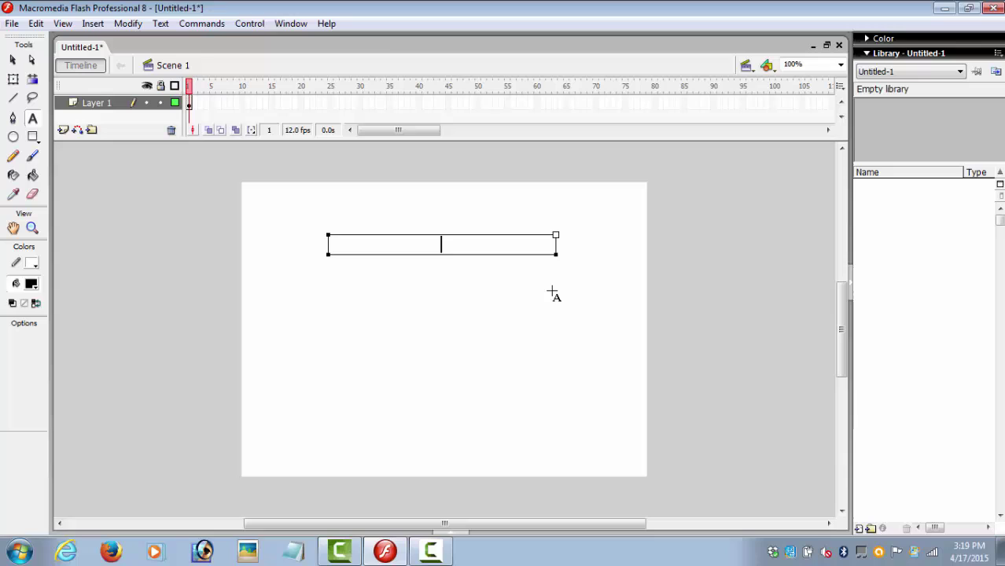
pyautogui.write('Please')
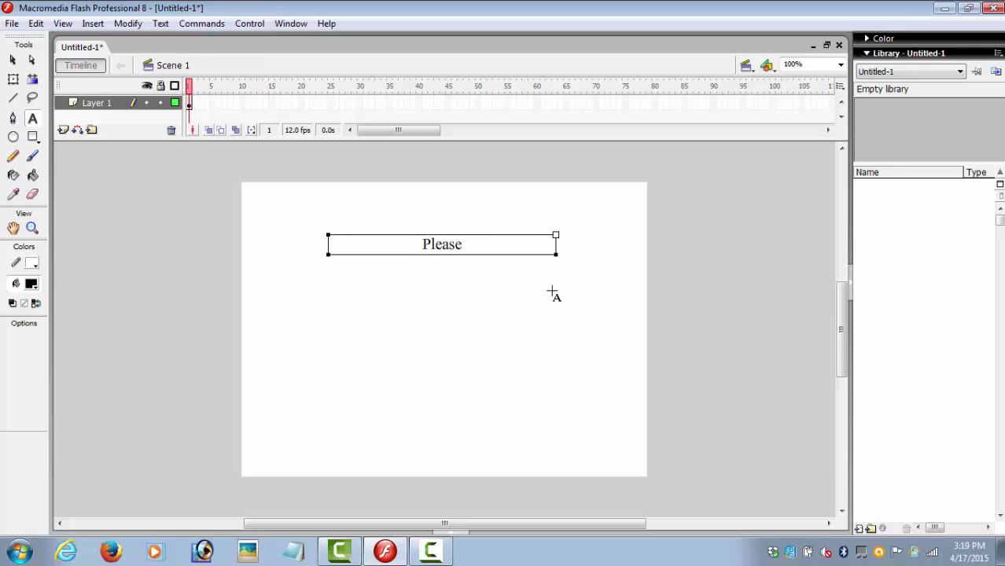
pyautogui.write(' Hit The S')
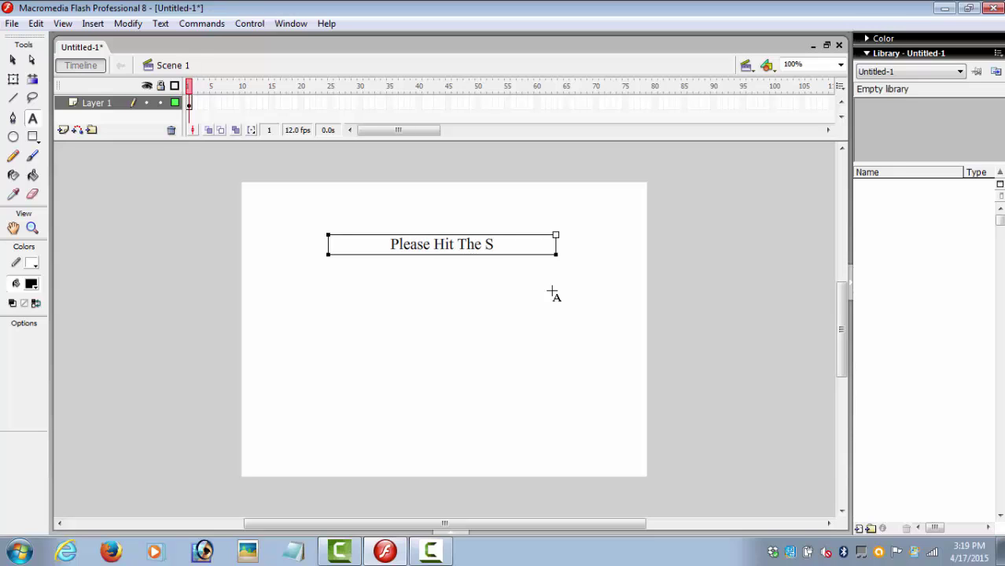
pyautogui.write('tart Buatt')
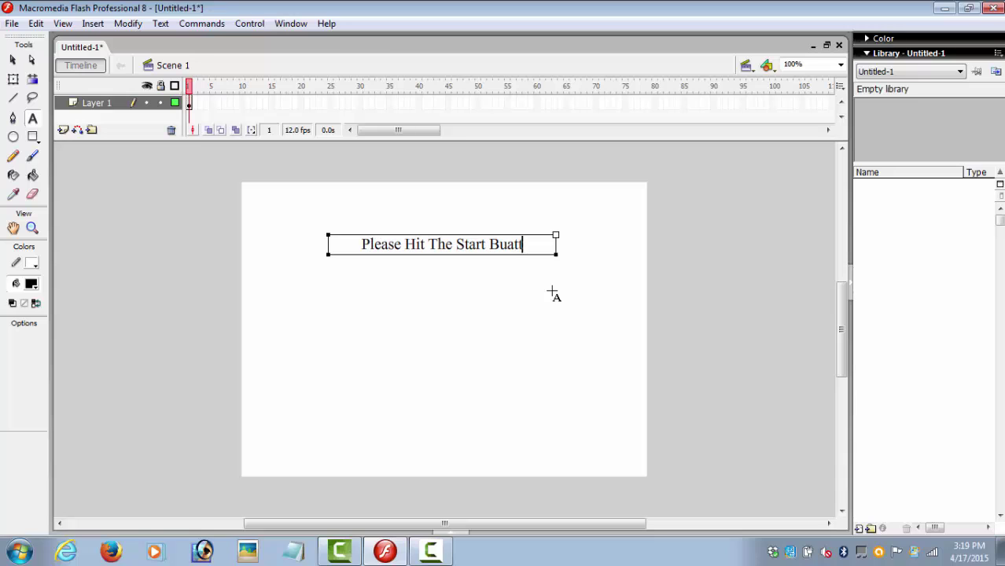
pyautogui.write('on To Pla')
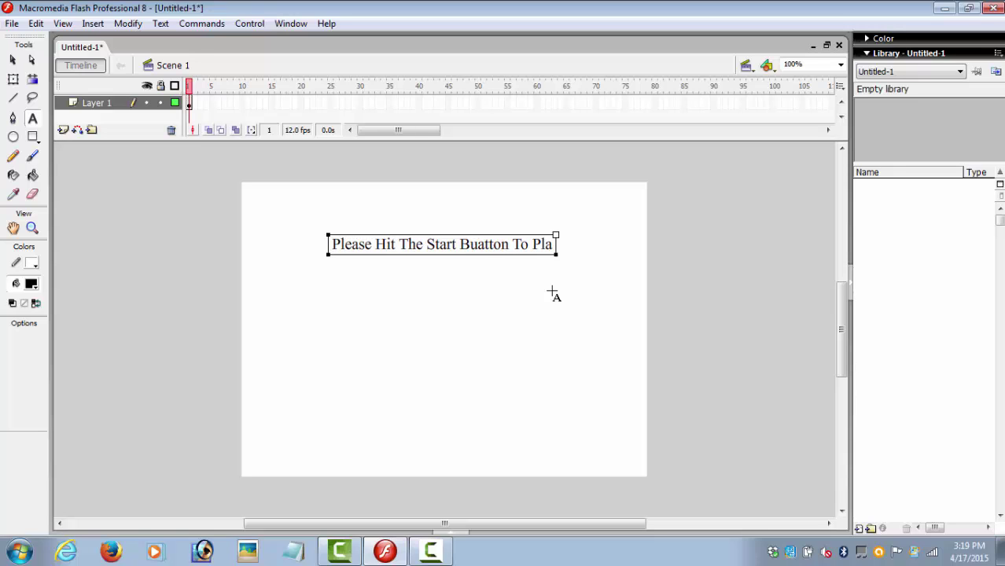
pyautogui.write('y The Quiz')
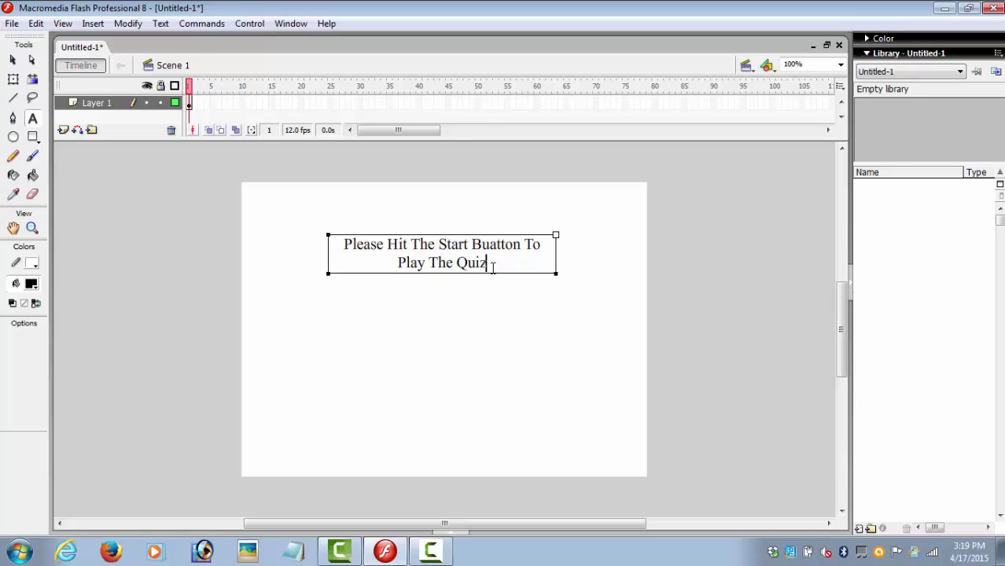
pyautogui.press('BackSpace')
pyautogui.write('..')
pyautogui.press('Escape')
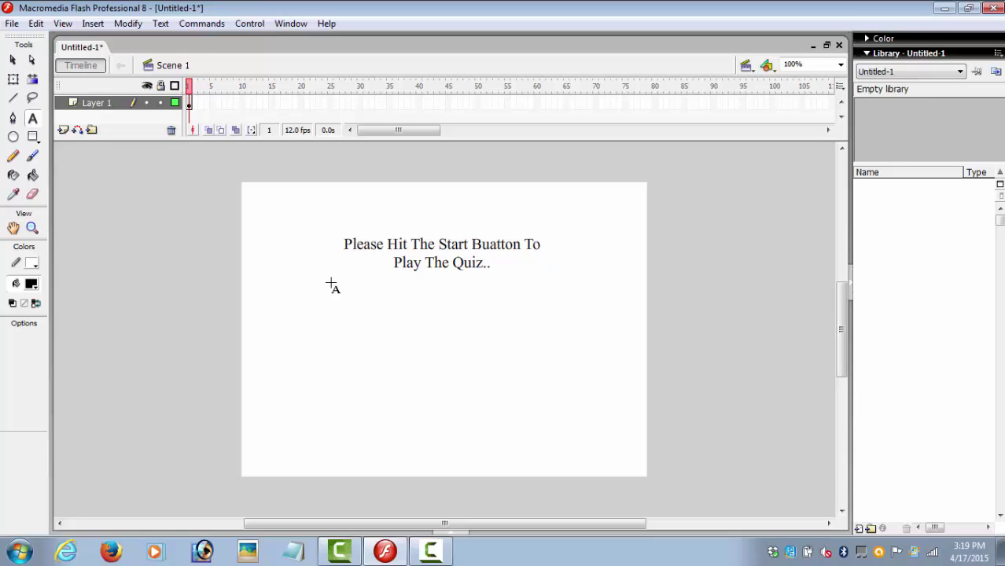
# - Draw a black rectangle below the heading and select it
pyautogui.click(32, 137)
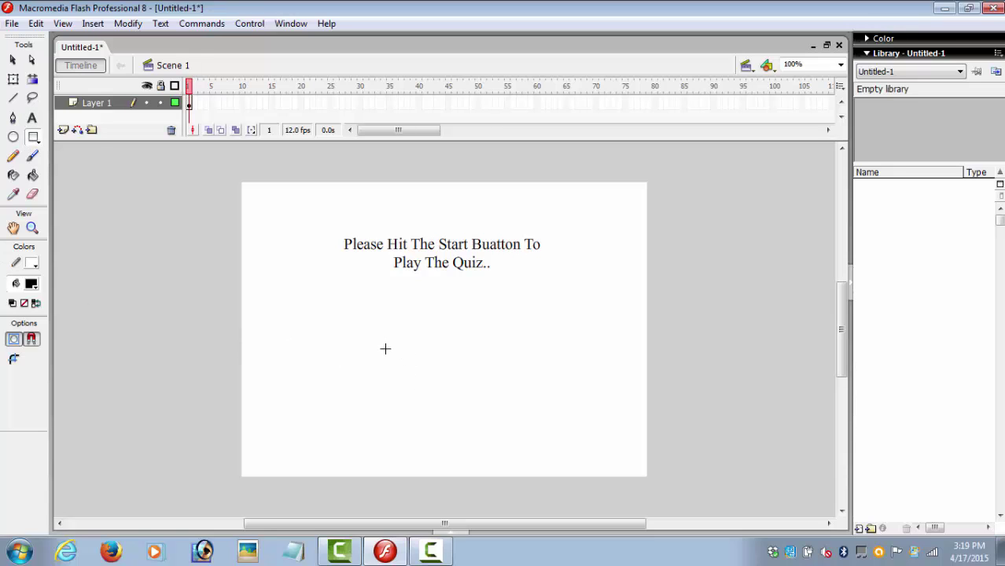
pyautogui.moveTo(385, 349); pyautogui.dragTo(502, 384)
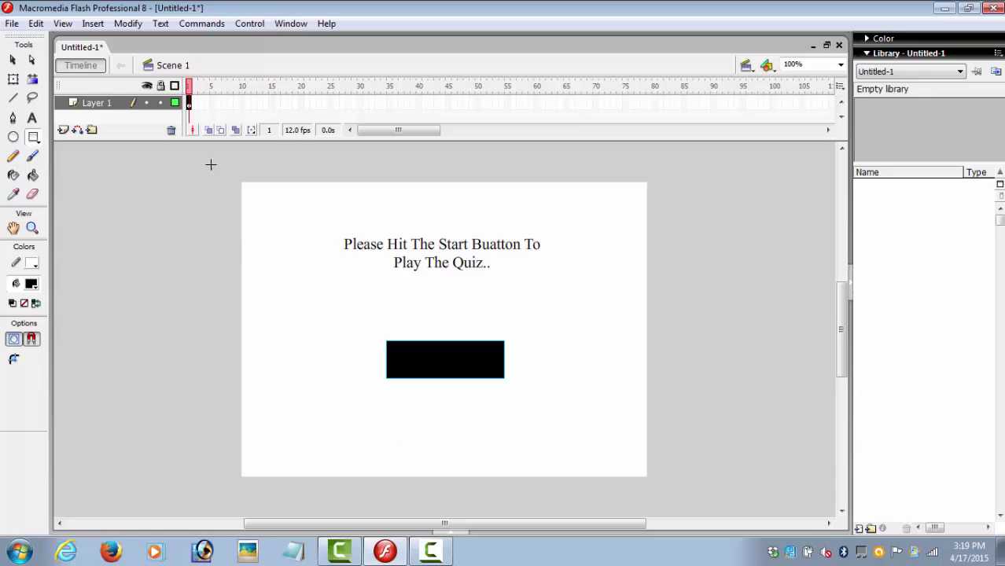
pyautogui.click(13, 59)
pyautogui.moveTo(371, 346); pyautogui.dragTo(582, 456)
pyautogui.moveTo(302, 323); pyautogui.dragTo(525, 442)
# - Convert the rectangle into a button symbol named Start
pyautogui.rightClick(466, 372)
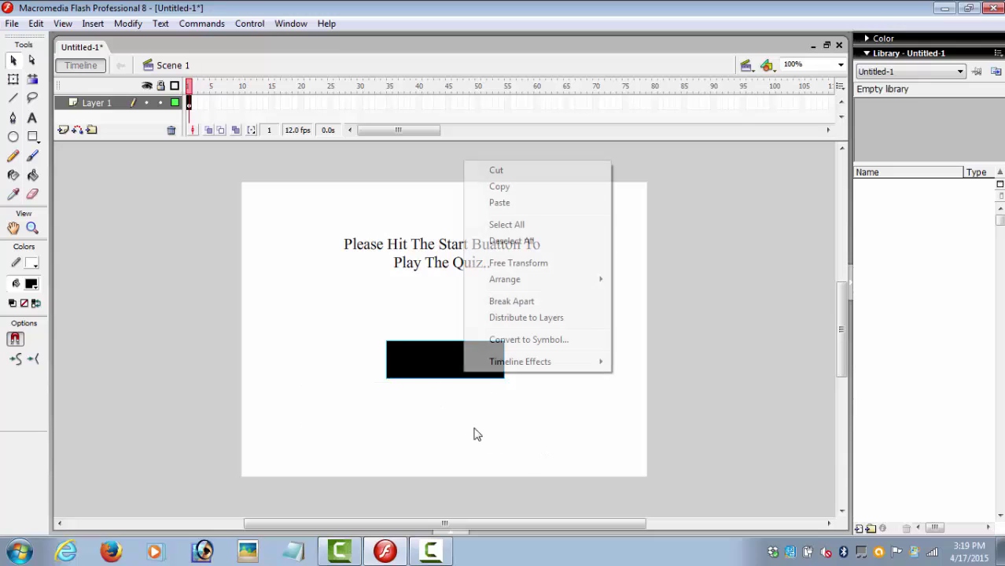
pyautogui.click(515, 340)
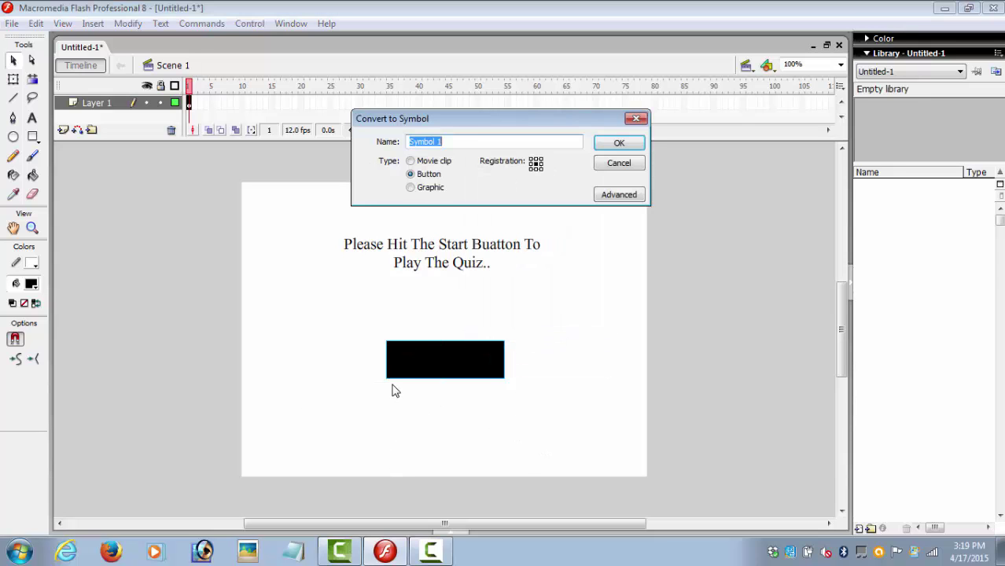
pyautogui.write('Start')
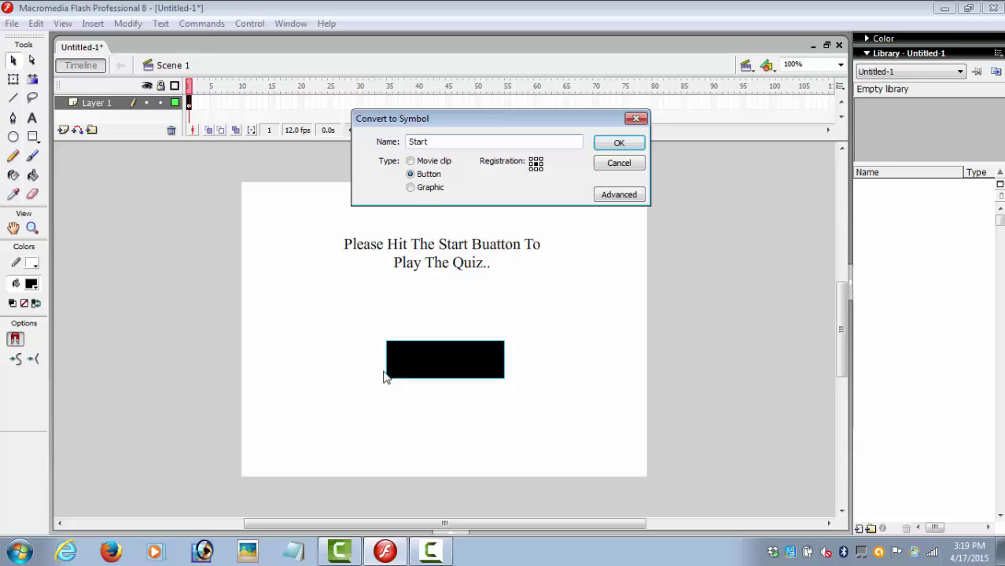
pyautogui.click(420, 178)
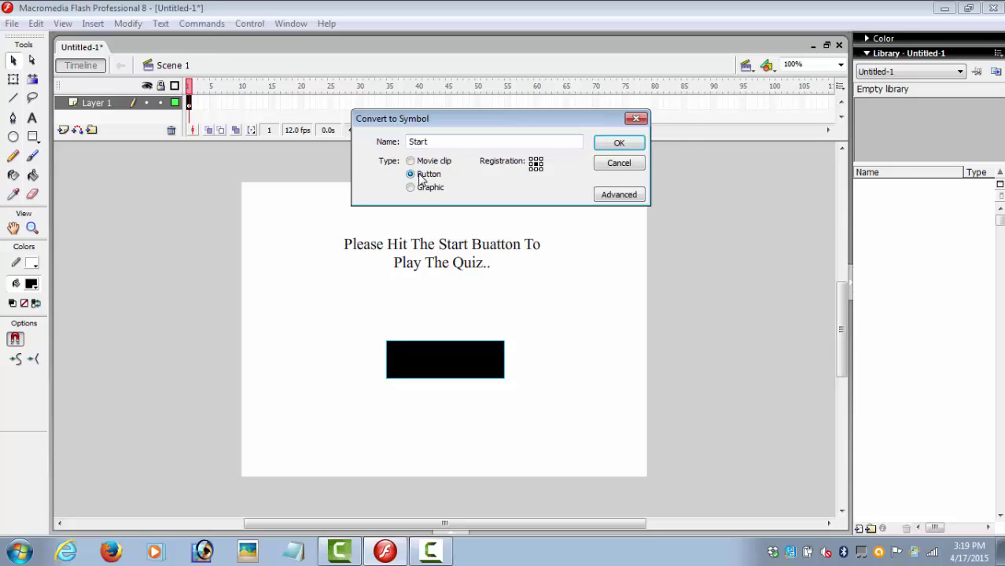
pyautogui.click(618, 143)
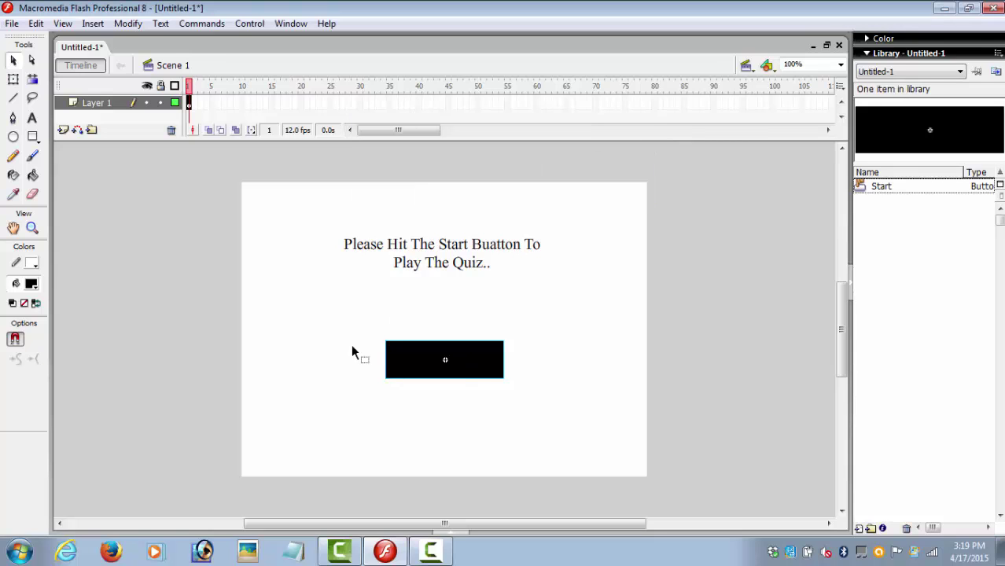
# - Type a white 'START' label centred on the black button, then select the button
pyautogui.click(32, 118)
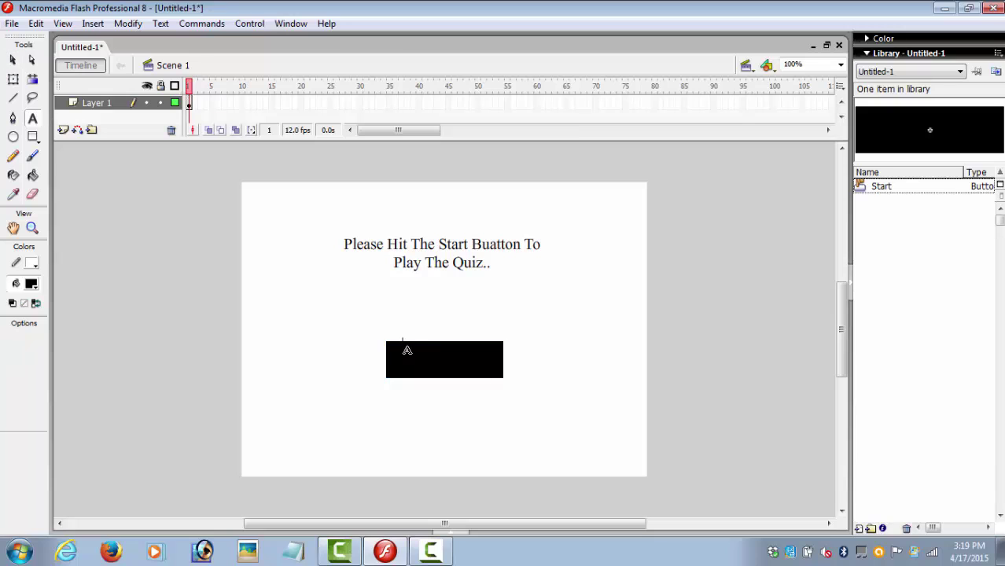
pyautogui.moveTo(402, 362); pyautogui.dragTo(496, 382)
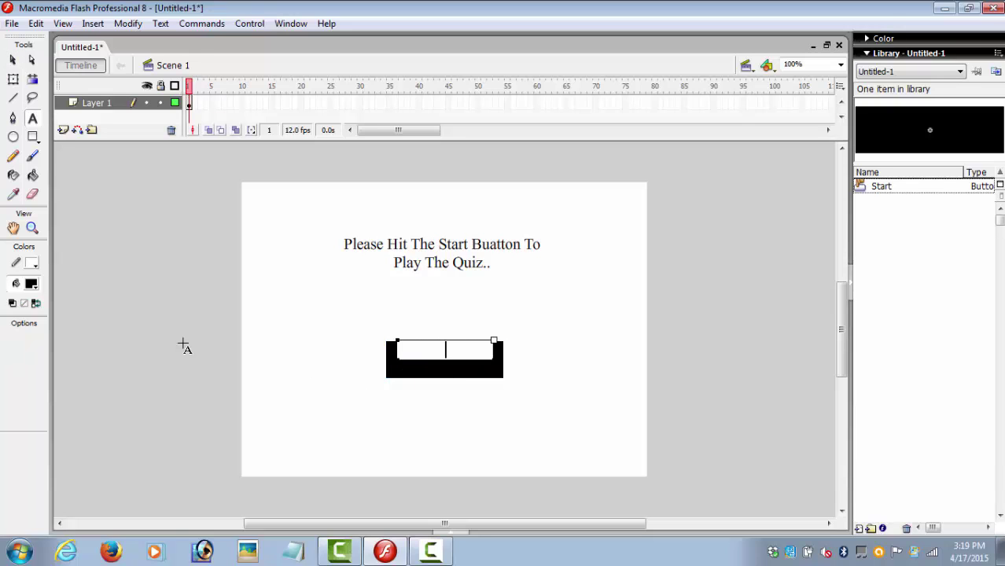
pyautogui.click(31, 284)
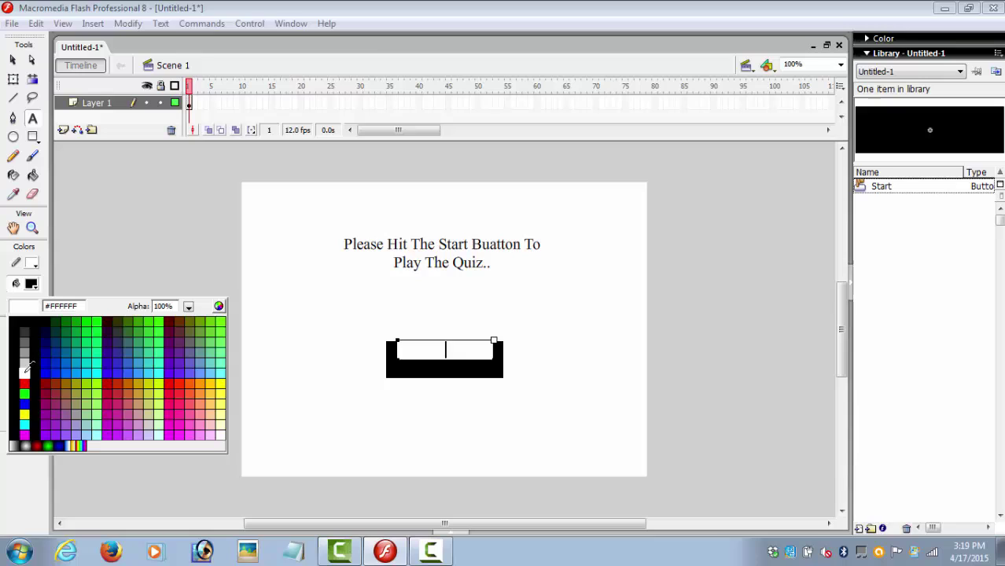
pyautogui.click(30, 371)
pyautogui.write('START')
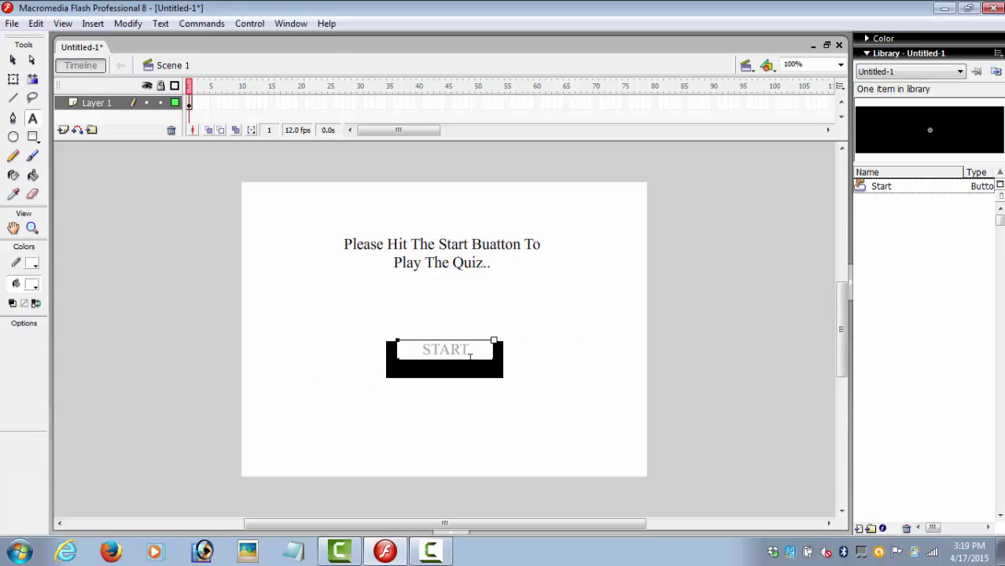
pyautogui.moveTo(473, 374); pyautogui.dragTo(476, 383)
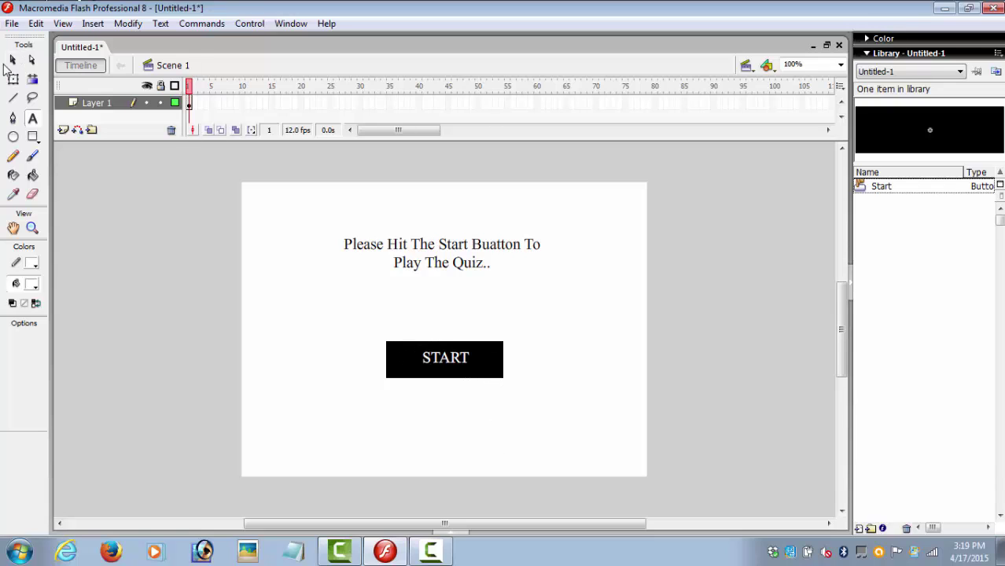
pyautogui.click(12, 60)
pyautogui.click(477, 373)
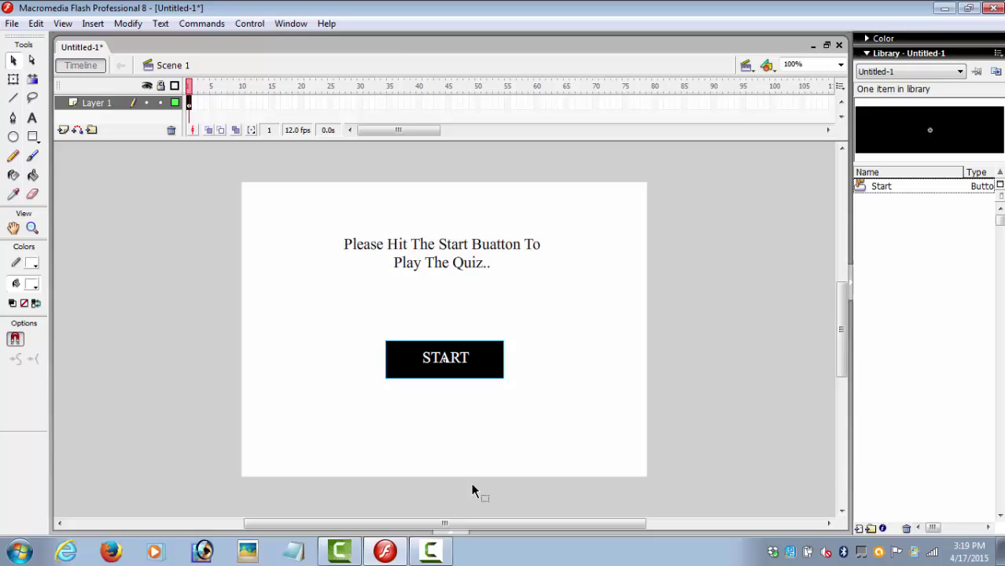
# - Give the Start button the script on(release) { gotoAndPlay(2) }
pyautogui.click(450, 532)
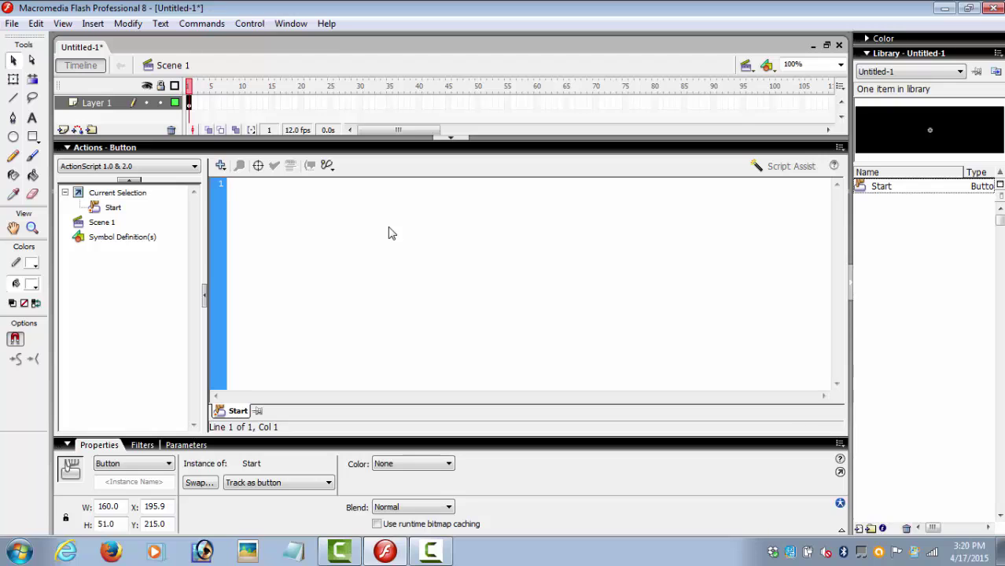
pyautogui.write('on')
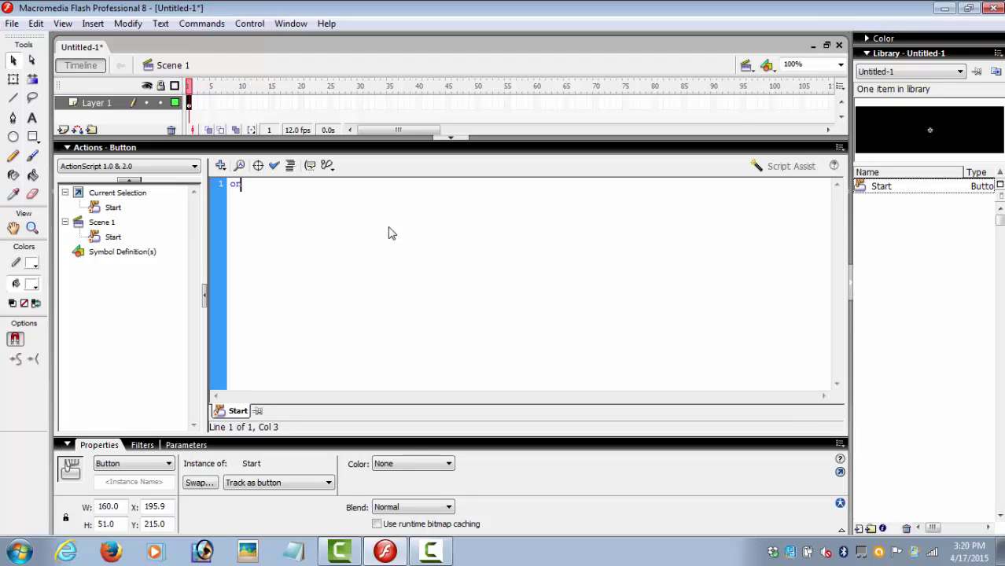
pyautogui.write('(release')
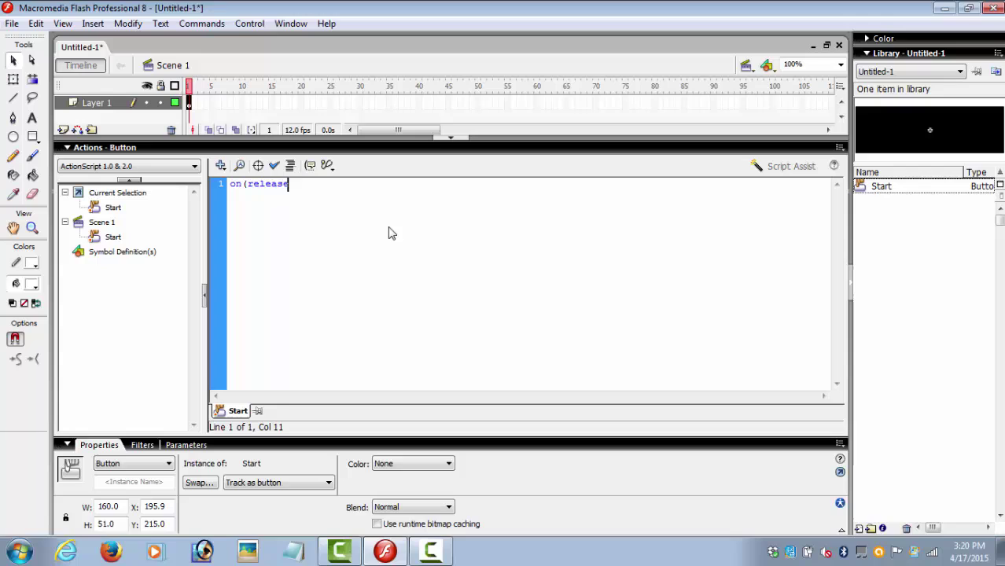
pyautogui.write(')')
pyautogui.press('Return')
pyautogui.press('Return')
pyautogui.write('goto')
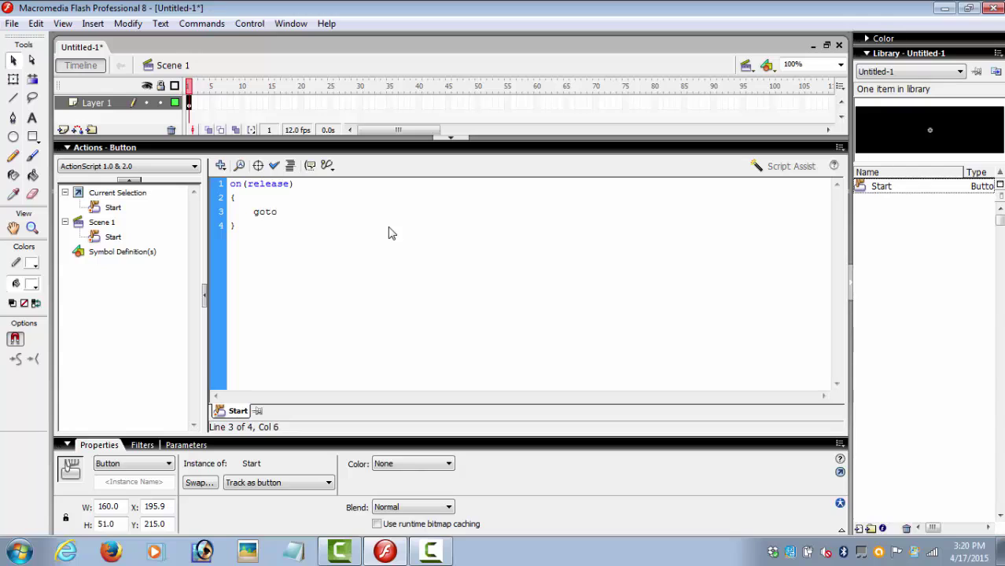
pyautogui.write('AndPlay()')
pyautogui.press('Left')
pyautogui.write('frameno')
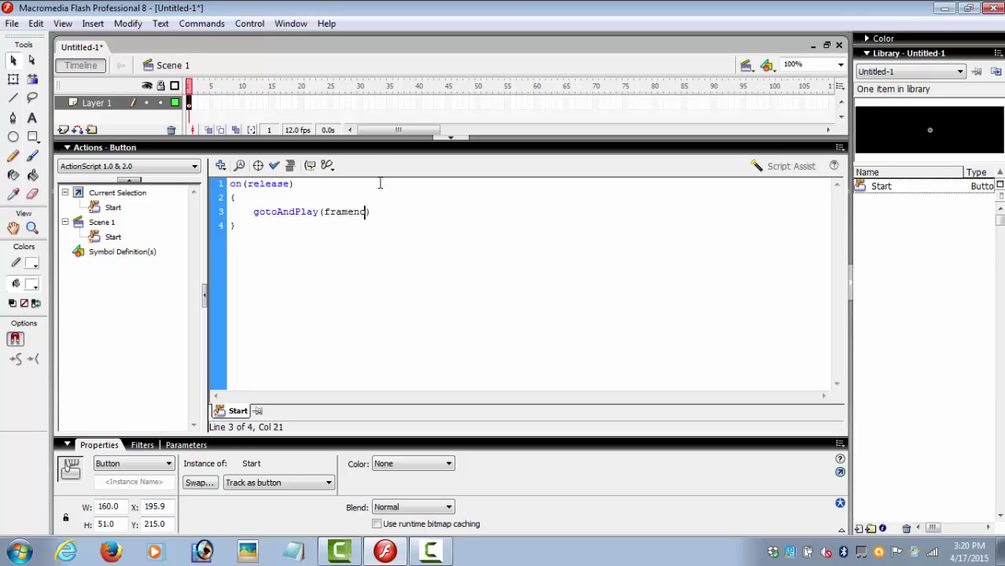
pyautogui.doubleClick(333, 212)
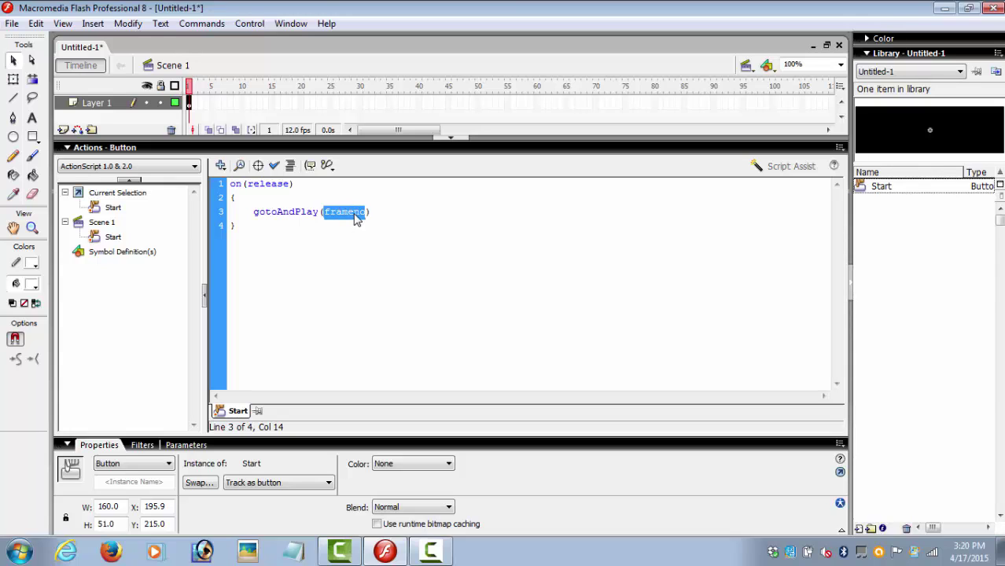
pyautogui.write('2')
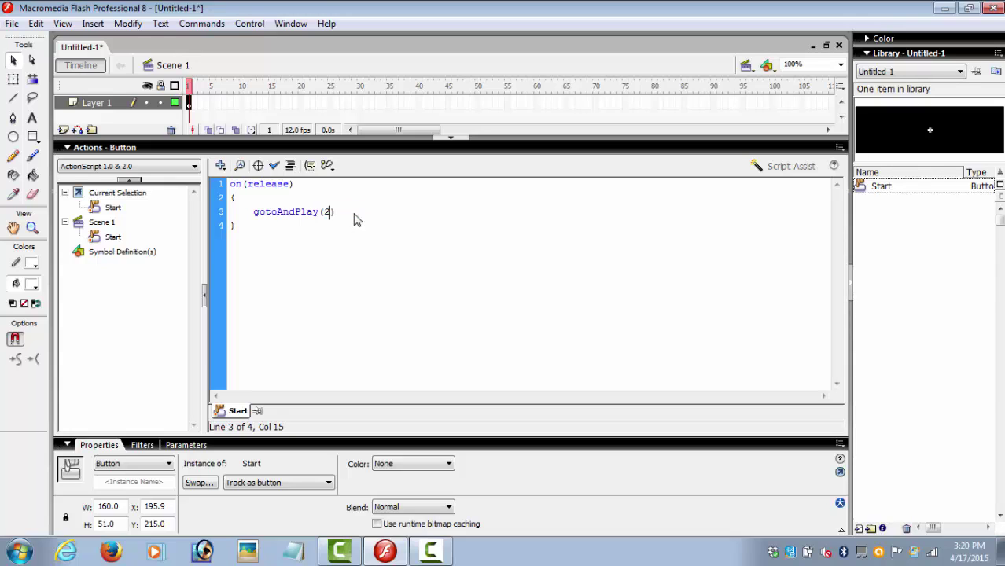
pyautogui.click(452, 139)
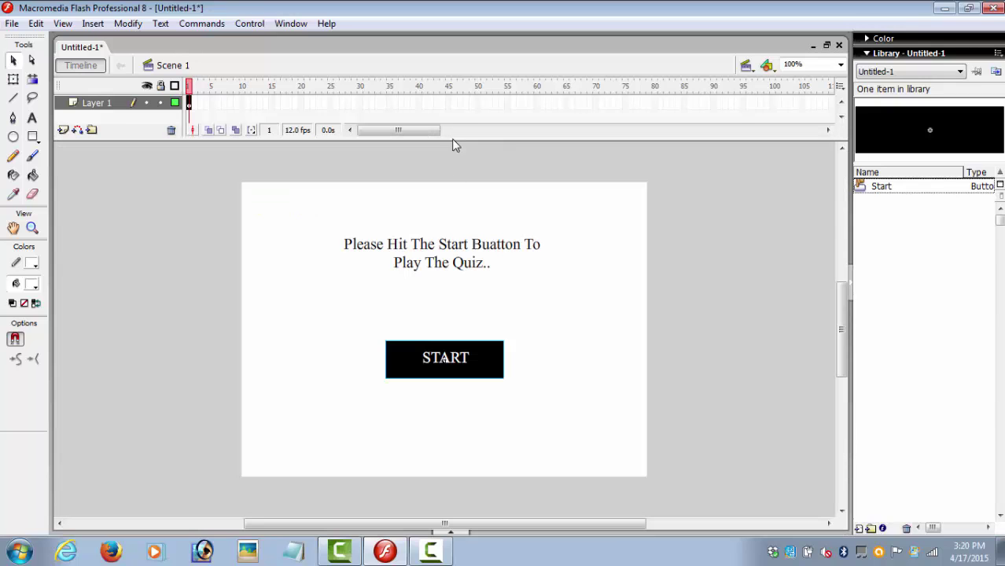
# - Add the frame script stop(); to frame 1 of Layer 1
pyautogui.click(188, 103)
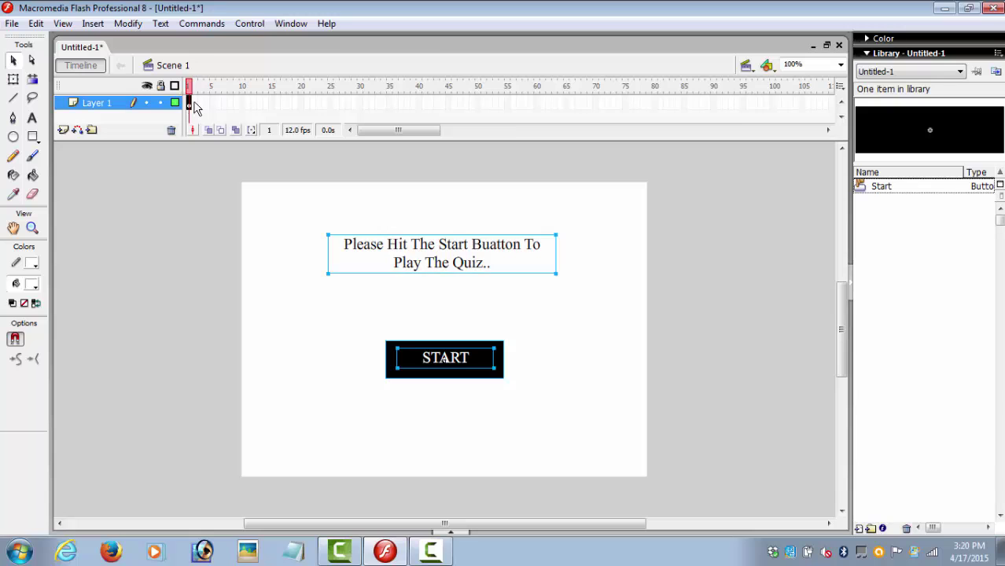
pyautogui.click(444, 533)
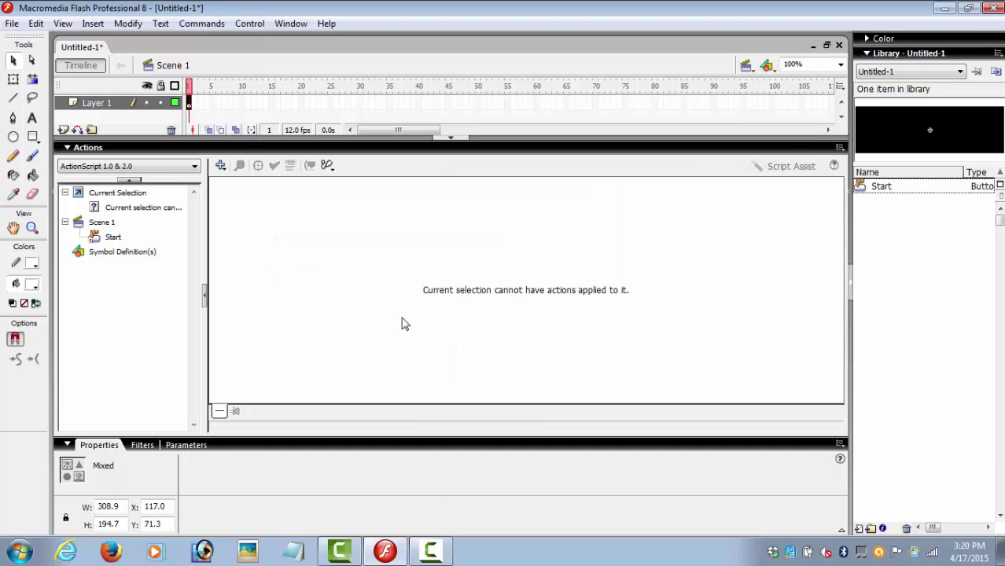
pyautogui.click(190, 103)
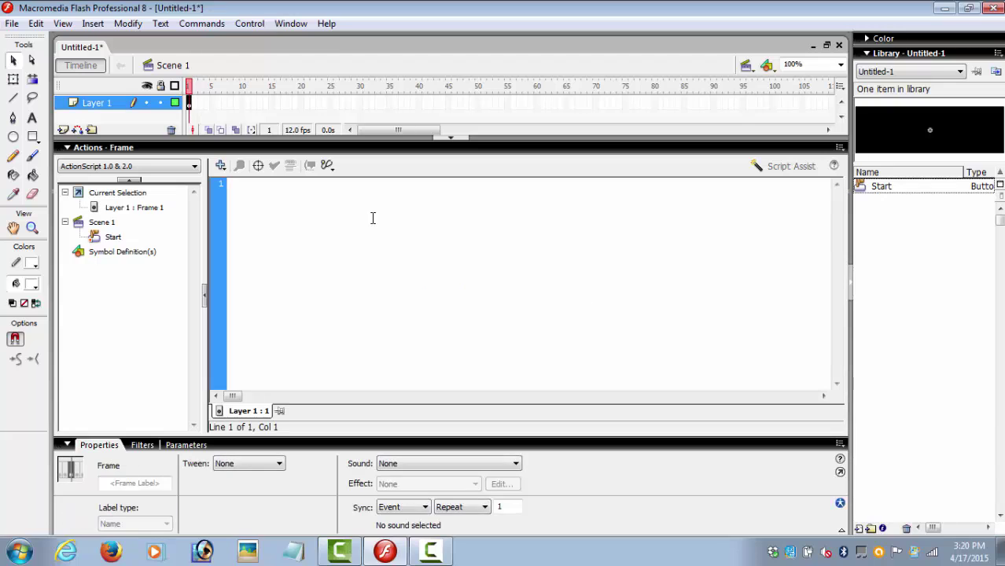
pyautogui.click(353, 185)
pyautogui.write('sto')
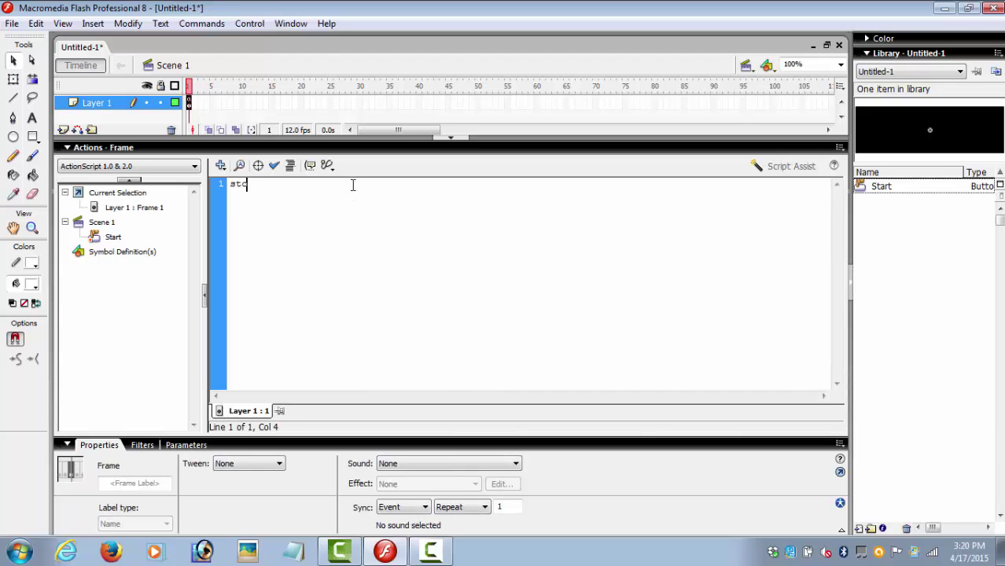
pyautogui.write('p();')
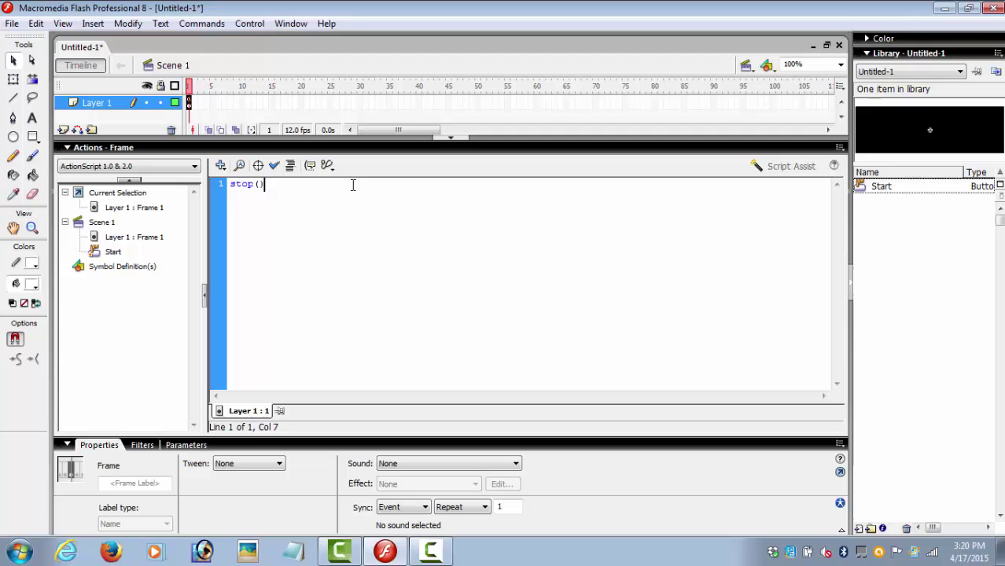
pyautogui.click(78, 148)
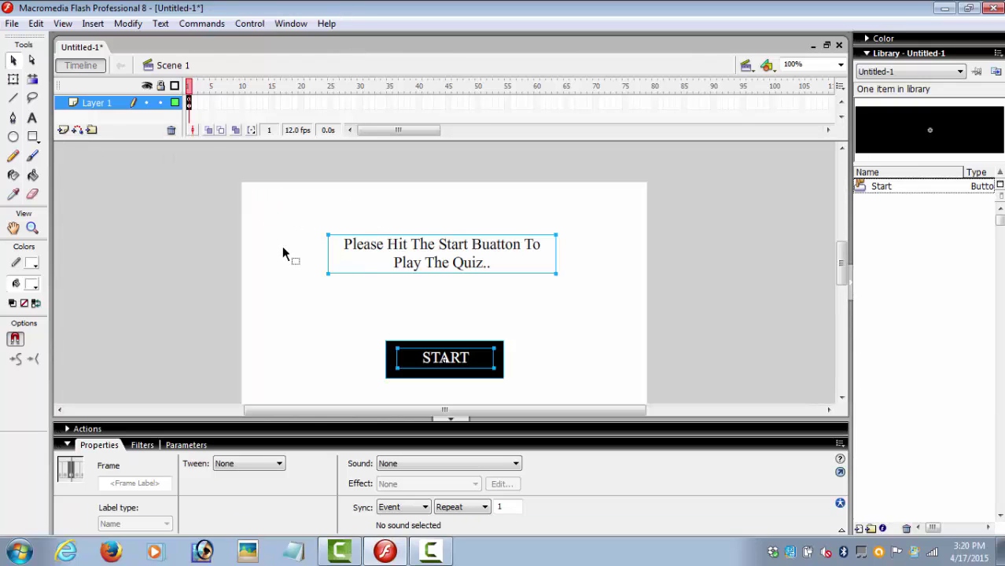
# - Insert a blank keyframe at frame 2 of Layer 1
pyautogui.click(194, 103)
pyautogui.rightClick(193, 103)
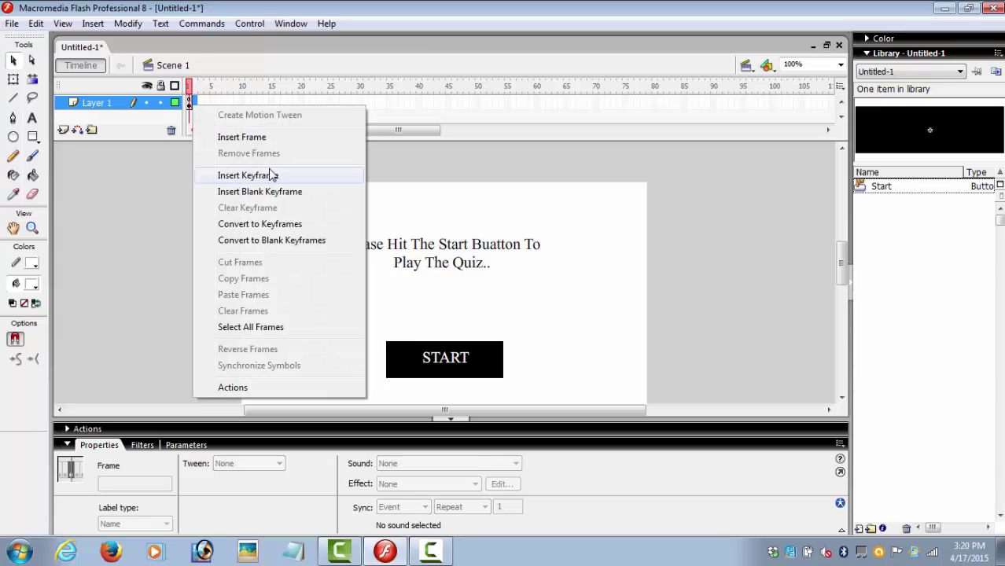
pyautogui.click(267, 199)
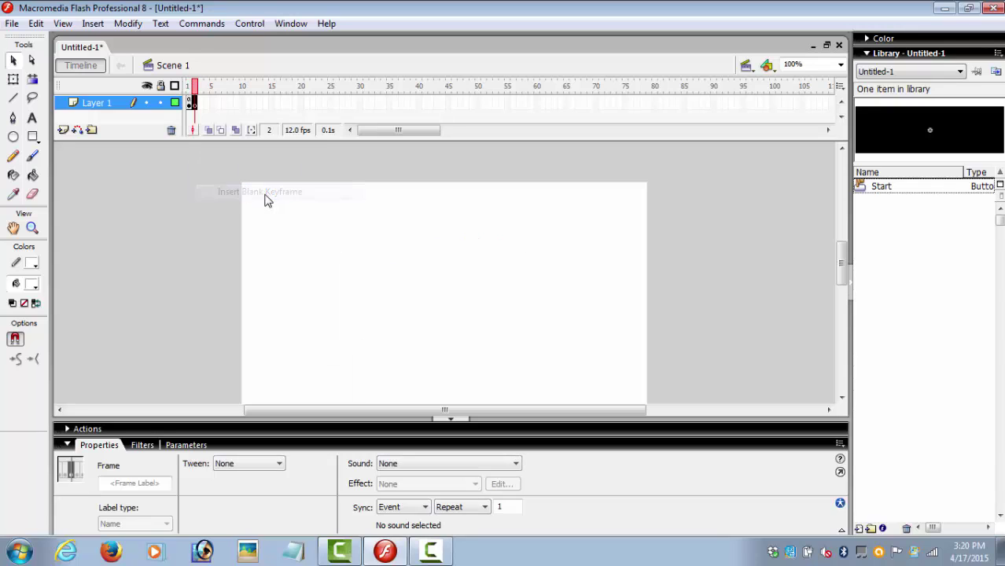
pyautogui.click(397, 250)
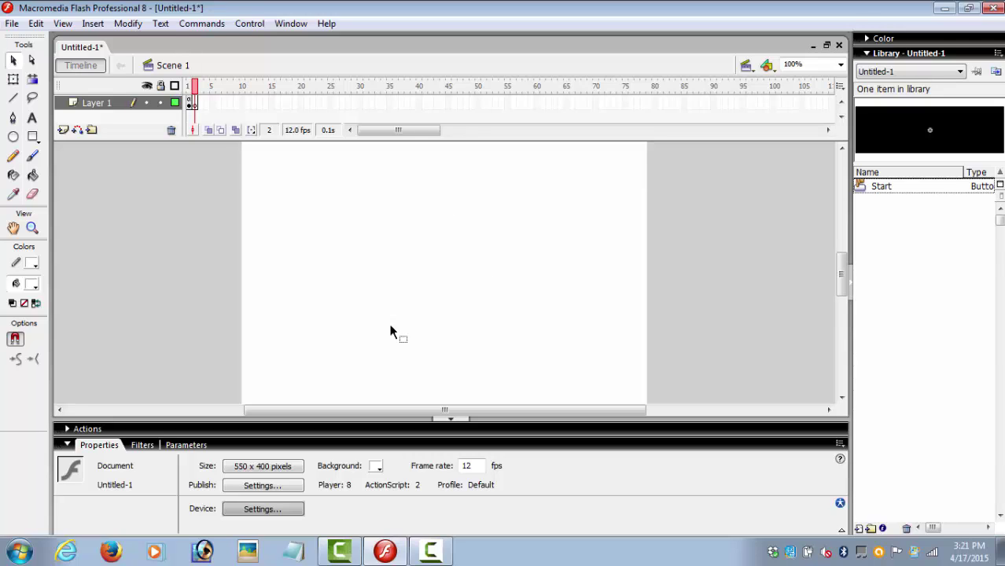
# - Type 'Q1. Is the Quiz Simple To Make?' across the top of frame 2 and nudge it lower
pyautogui.click(32, 117)
pyautogui.moveTo(258, 163); pyautogui.dragTo(625, 228)
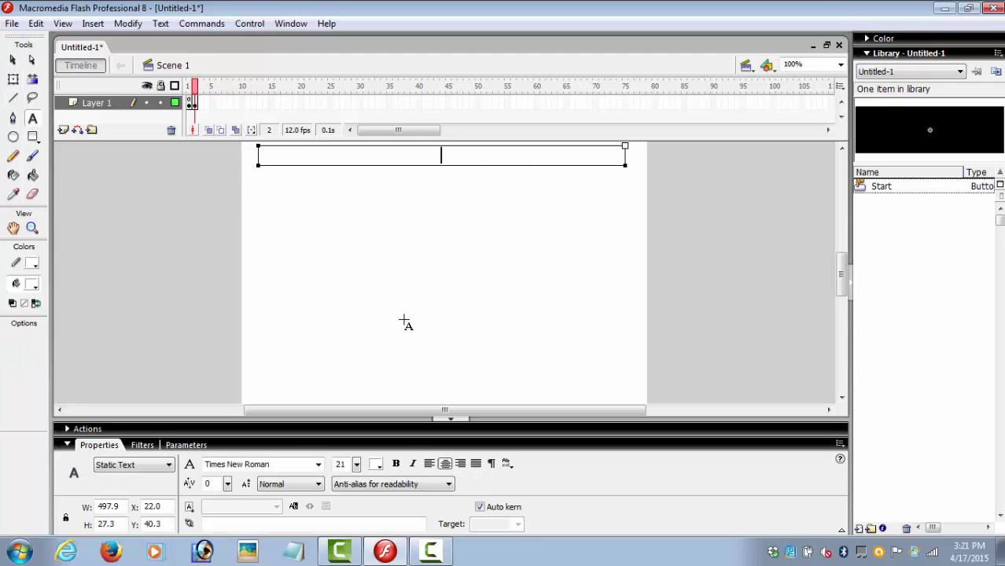
pyautogui.write('Q')
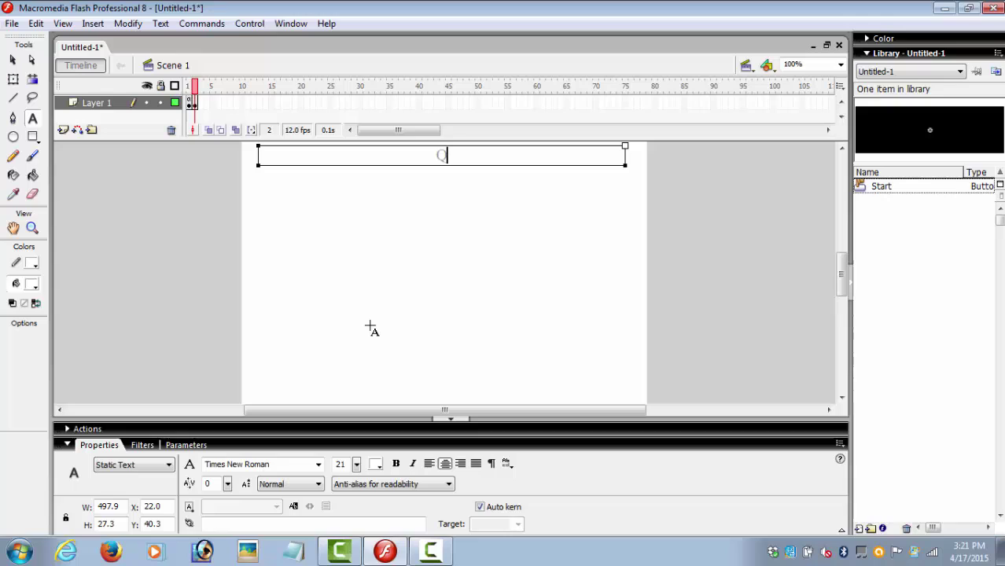
pyautogui.write('1. ')
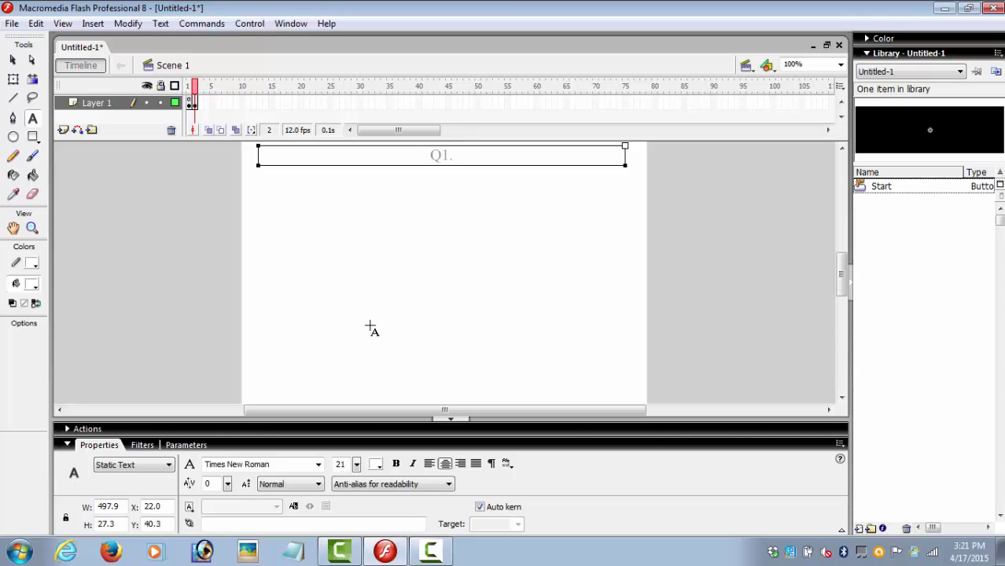
pyautogui.write('Is the Quiz S')
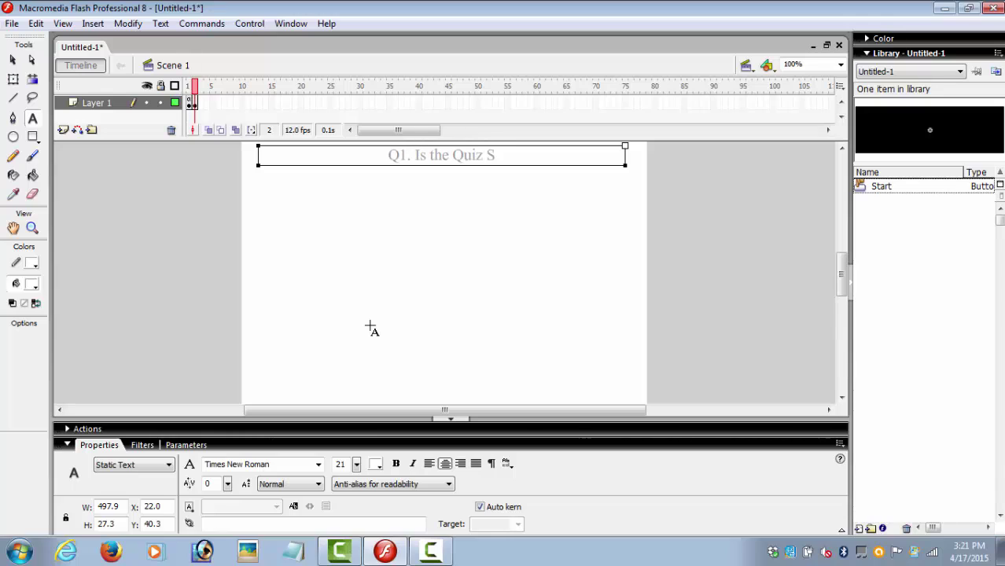
pyautogui.write('imple')
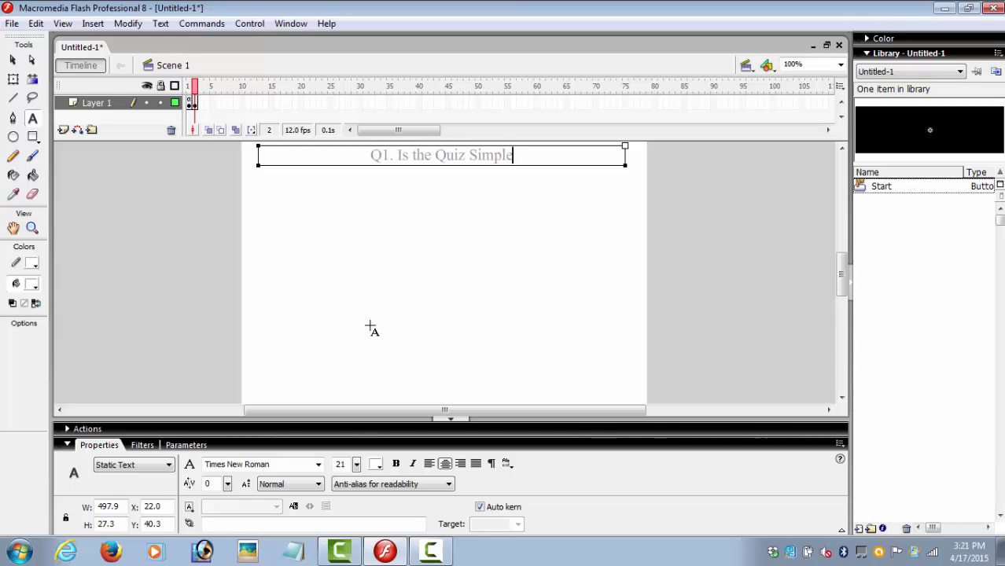
pyautogui.write(' To')
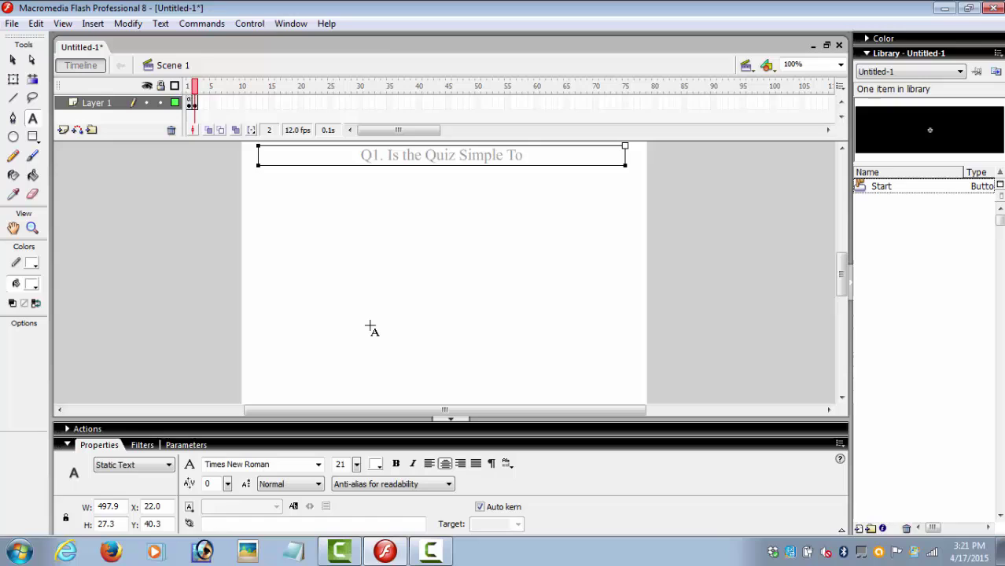
pyautogui.write(' Make?')
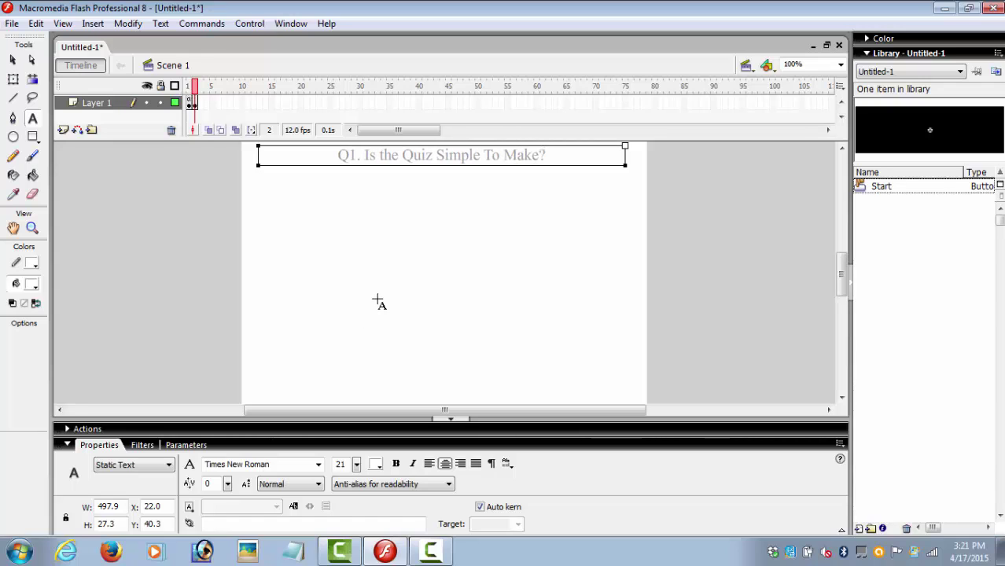
pyautogui.hotkey('ctrl', 'a')
pyautogui.moveTo(462, 169); pyautogui.dragTo(455, 210)
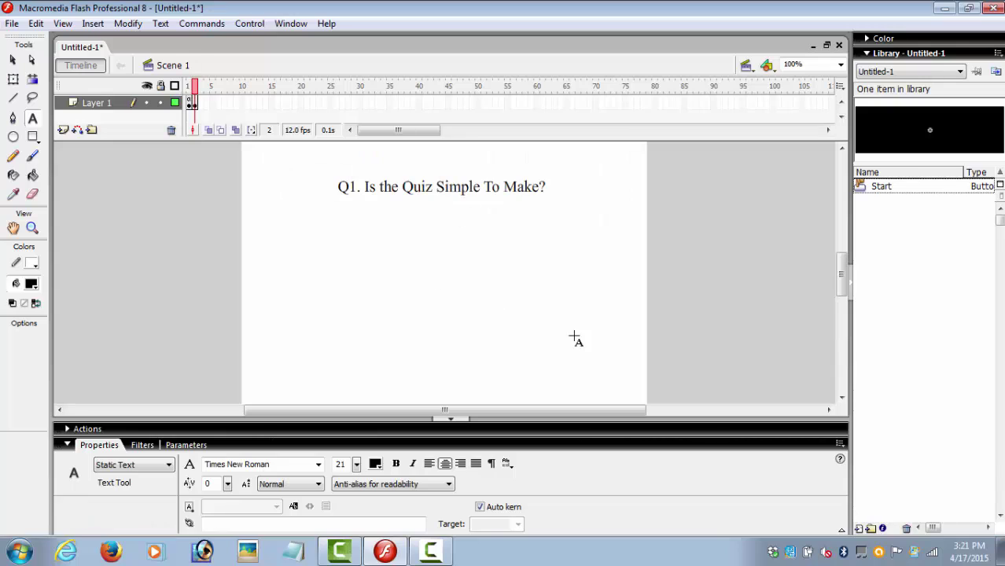
pyautogui.scroll(-3, 739, 269)
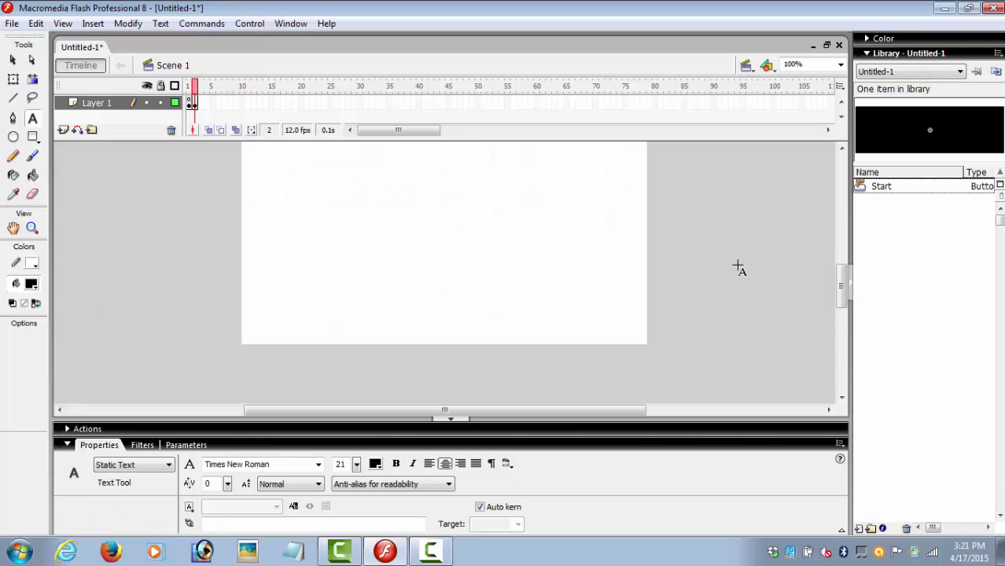
pyautogui.scroll(3, 739, 269)
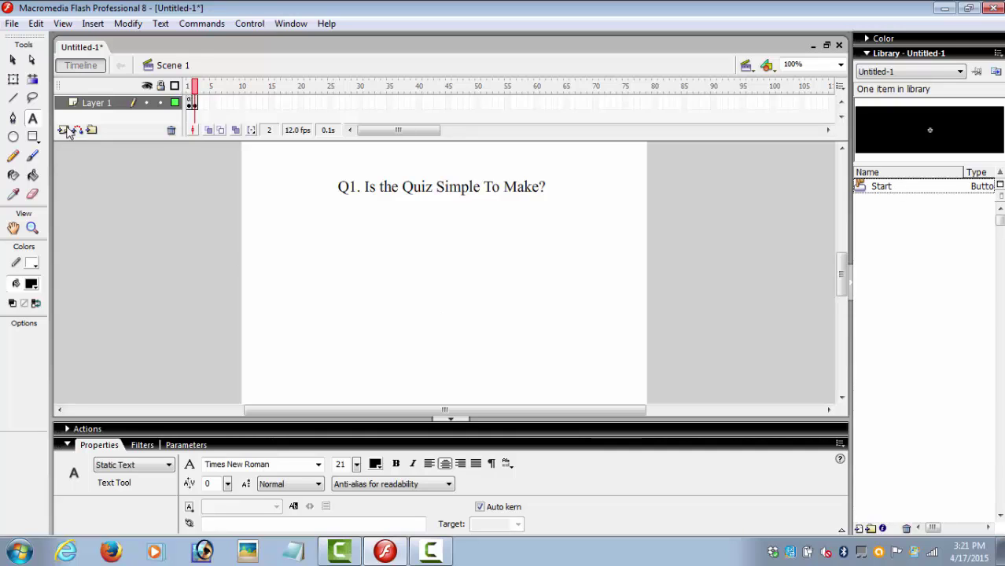
# - Draw a black rectangle below the question on the left and convert it to button symbol Button1
pyautogui.click(33, 137)
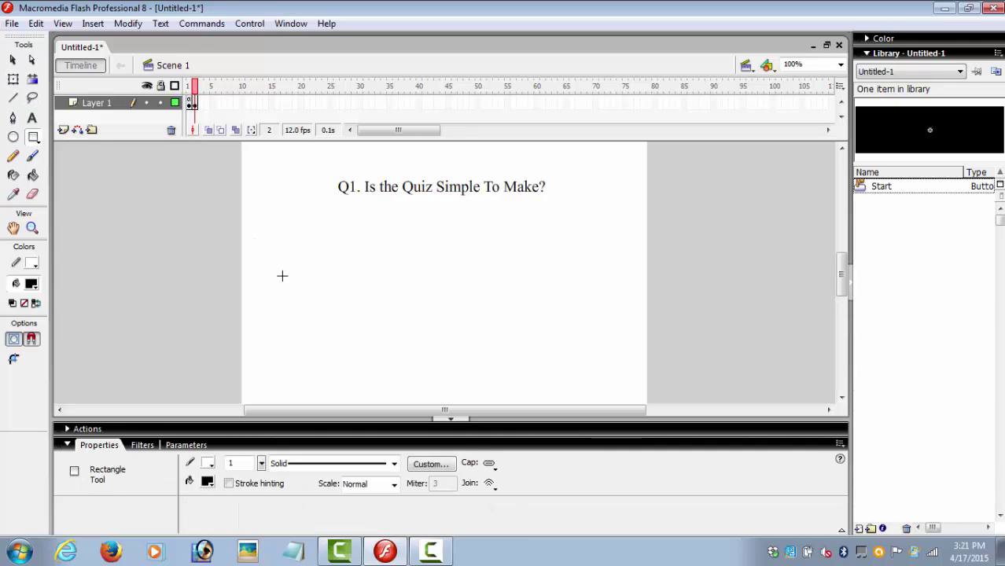
pyautogui.moveTo(283, 276)
pyautogui.mouseDown()
pyautogui.moveTo(329, 310)
pyautogui.moveTo(375, 306)
pyautogui.mouseUp()
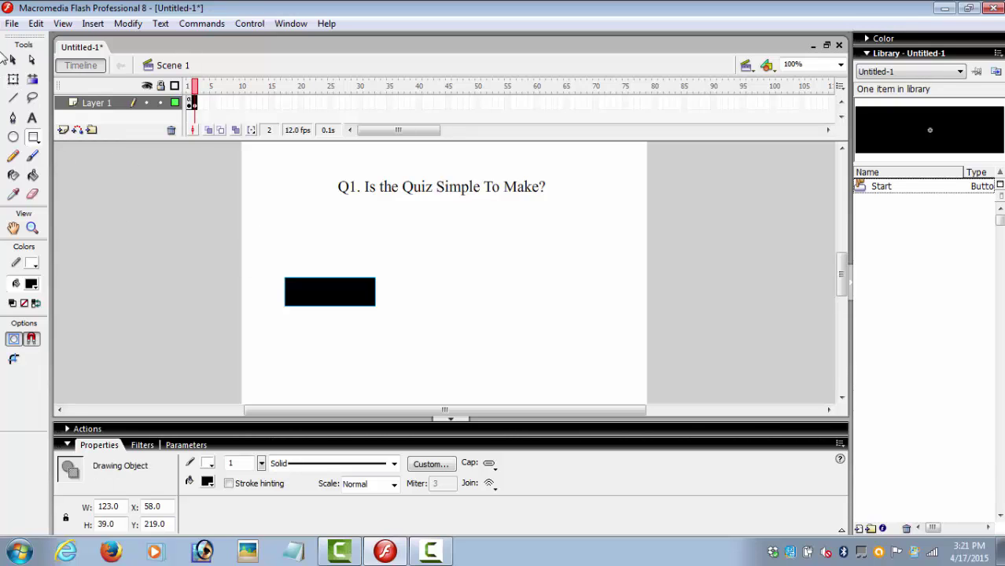
pyautogui.click(12, 60)
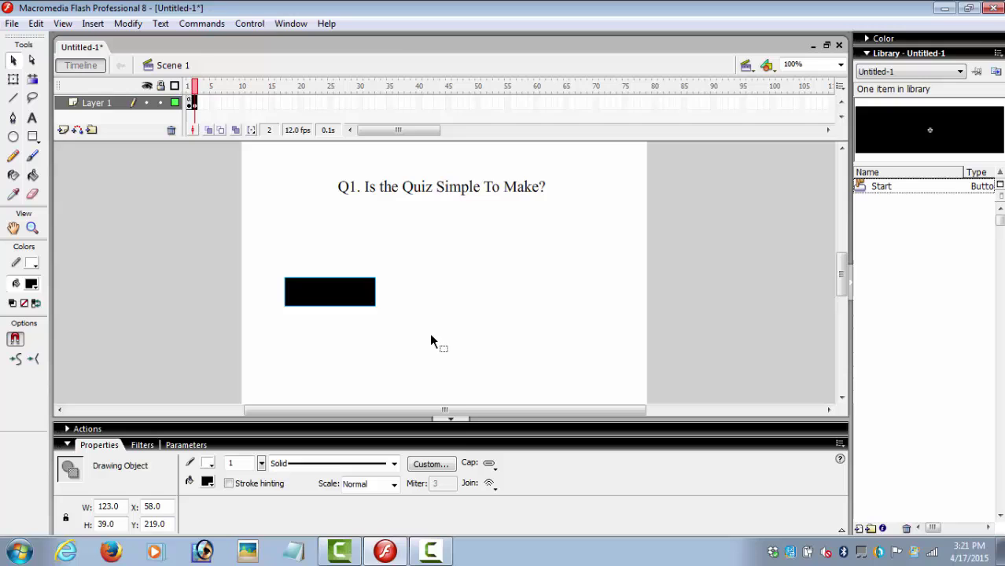
pyautogui.rightClick(316, 301)
pyautogui.click(380, 480)
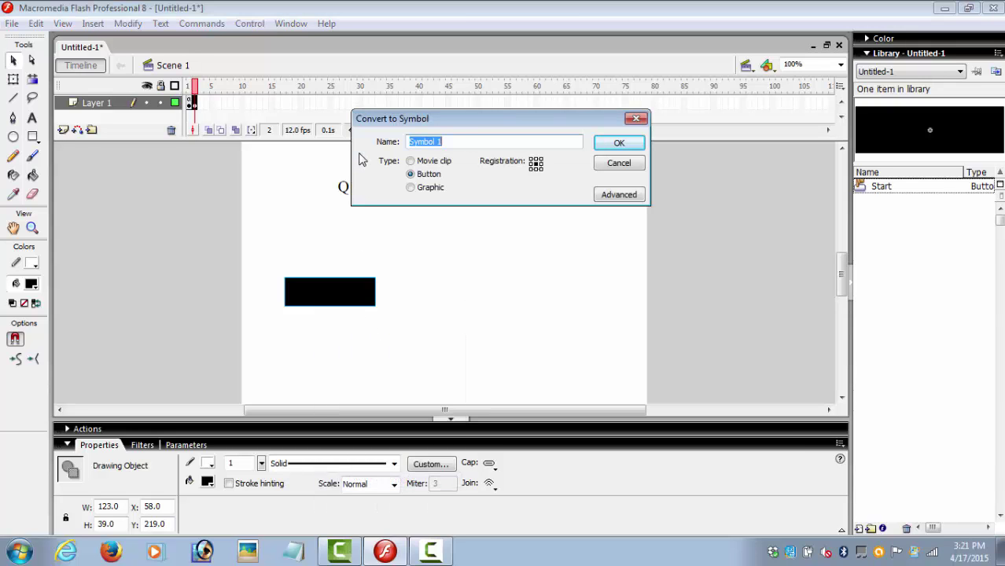
pyautogui.write('Button1')
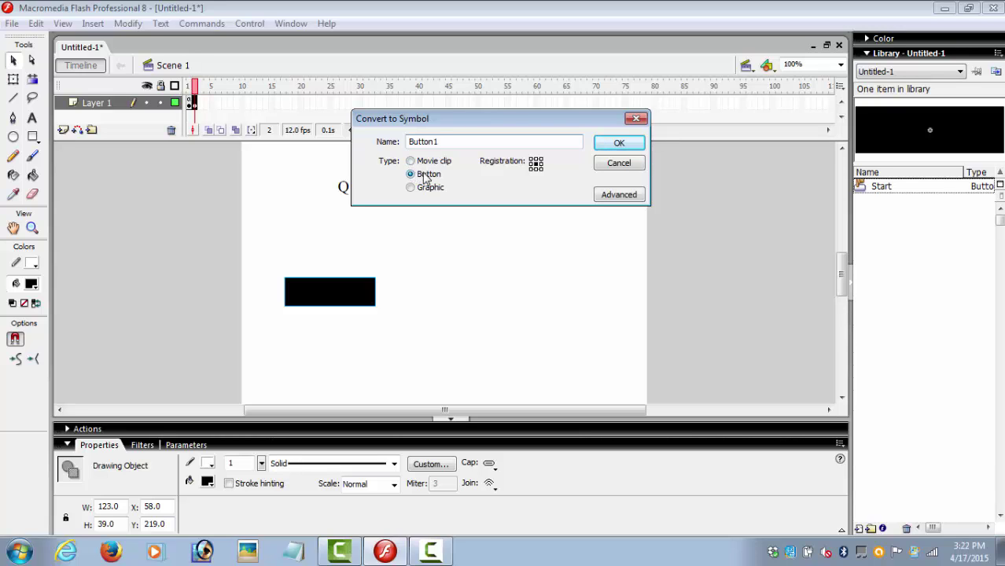
pyautogui.click(619, 142)
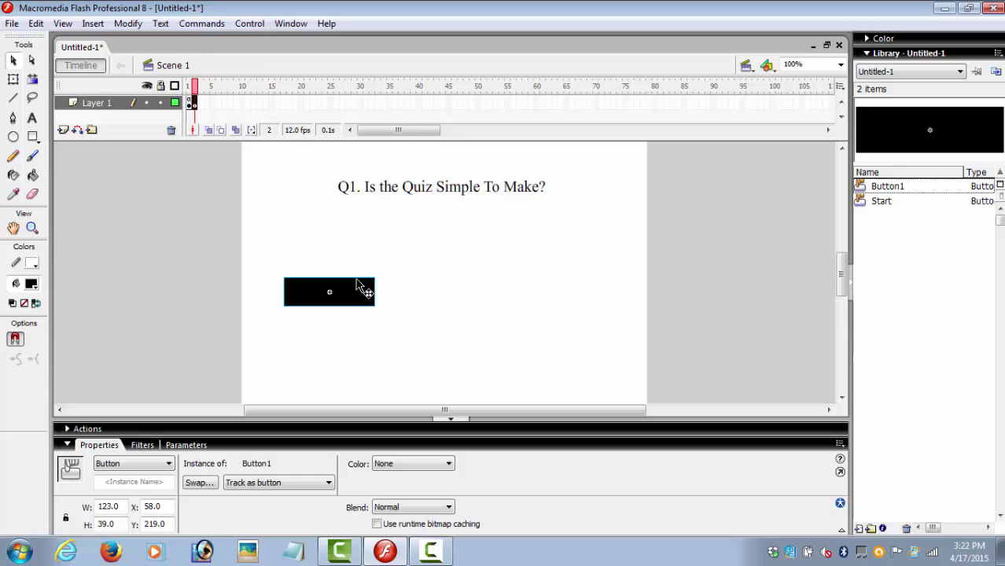
# - Attach the script on(release) { gotoAndPlay(3) } to the Button1 instance
pyautogui.click(70, 429)
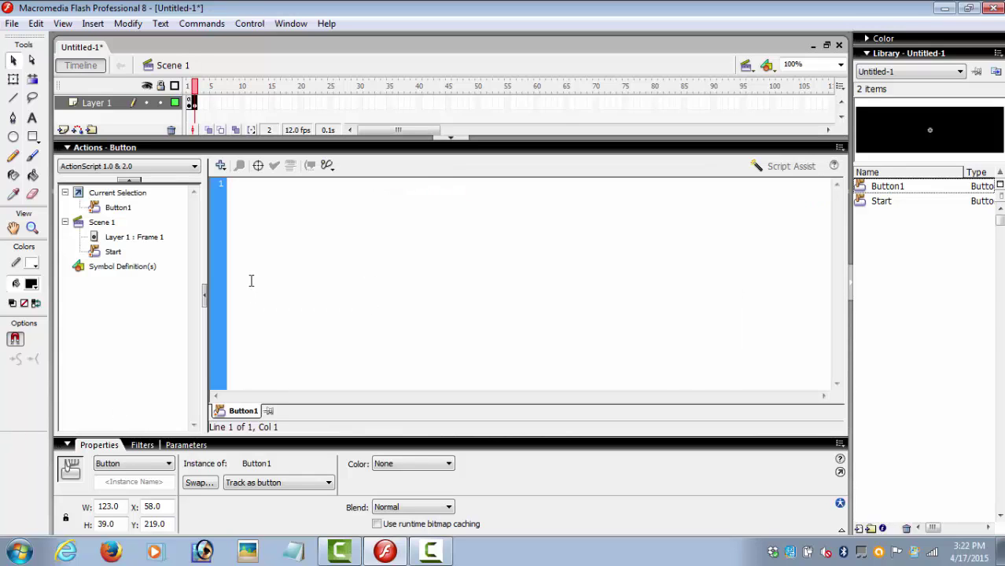
pyautogui.write('on (')
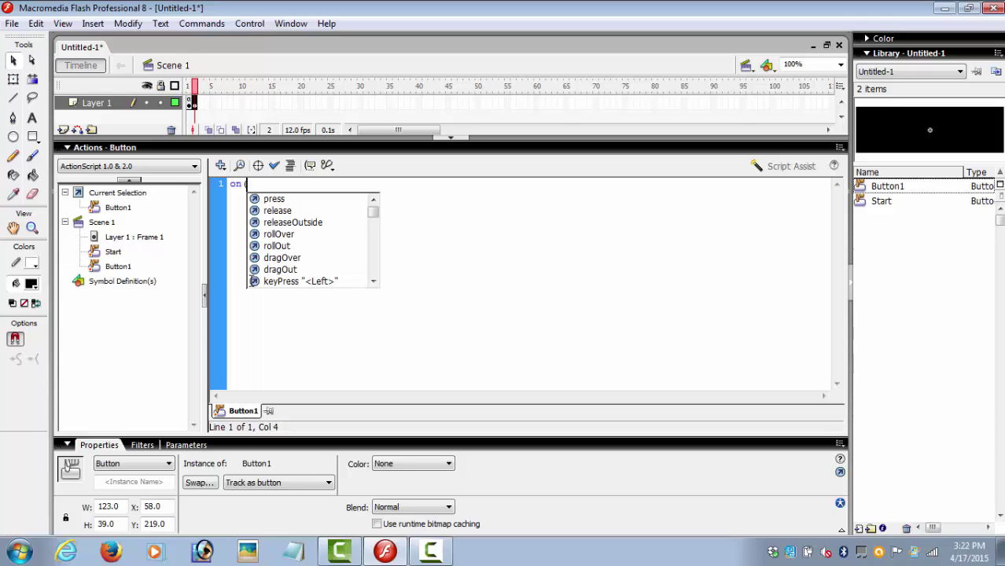
pyautogui.write('r')
pyautogui.press('Return')
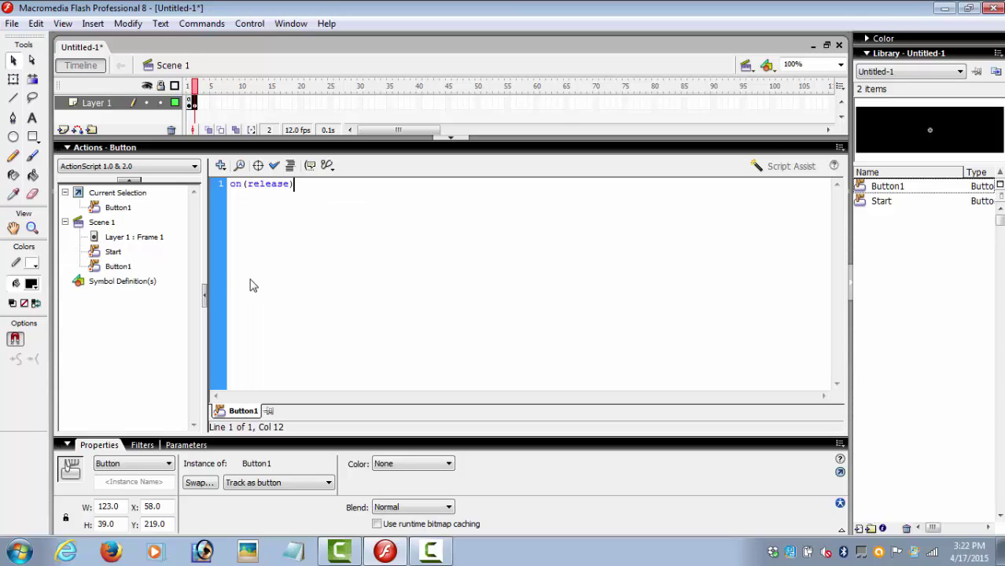
pyautogui.press('Return')
pyautogui.write('{}')
pyautogui.press('Return')
pyautogui.write('gotoAn')
pyautogui.press('BackSpace')
pyautogui.press('BackSpace')
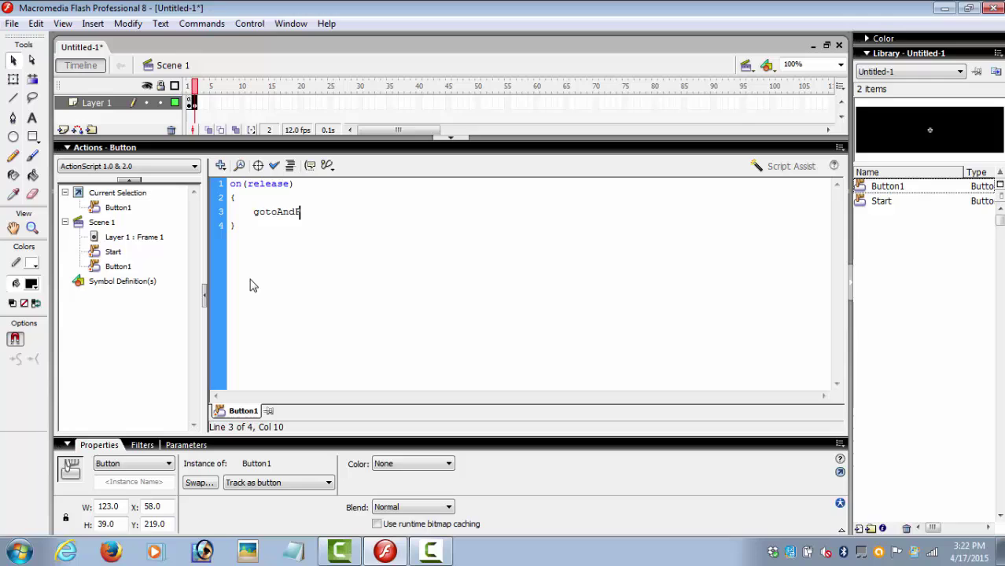
pyautogui.write('lay()')
pyautogui.write('3')
pyautogui.click(451, 139)
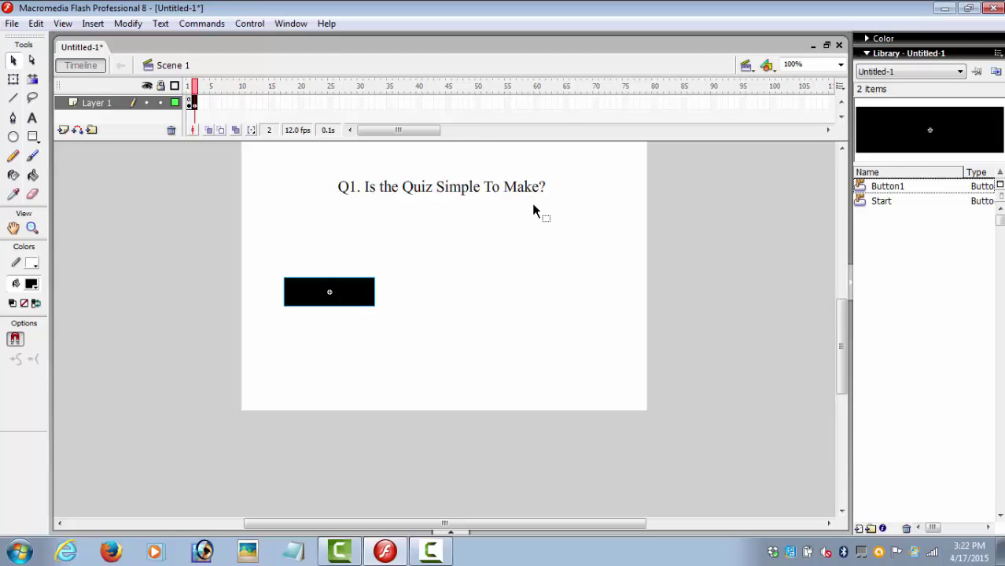
# - Label the black button 'YES' in white text
pyautogui.click(32, 118)
pyautogui.moveTo(297, 272); pyautogui.dragTo(365, 302)
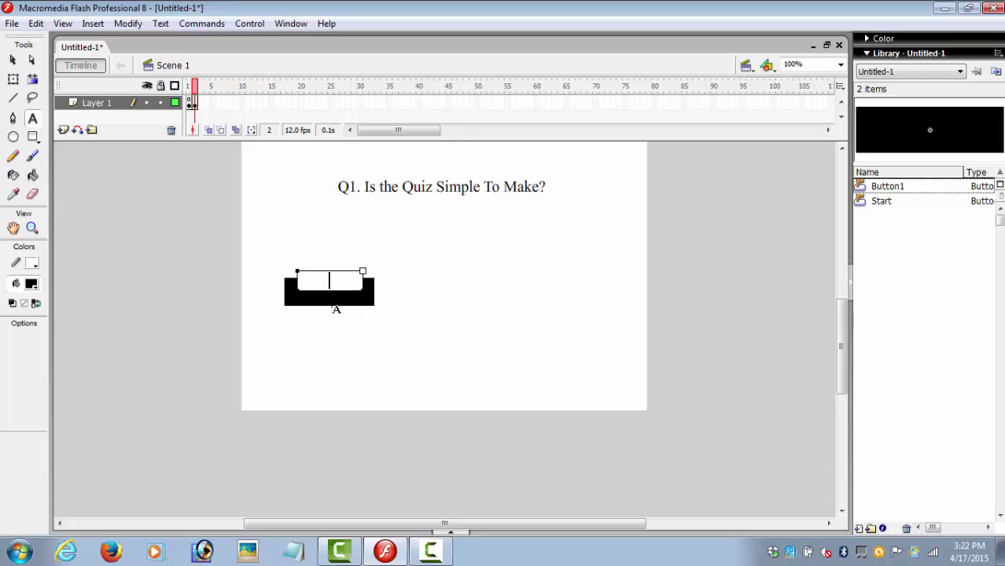
pyautogui.click(32, 285)
pyautogui.click(24, 364)
pyautogui.write('YES')
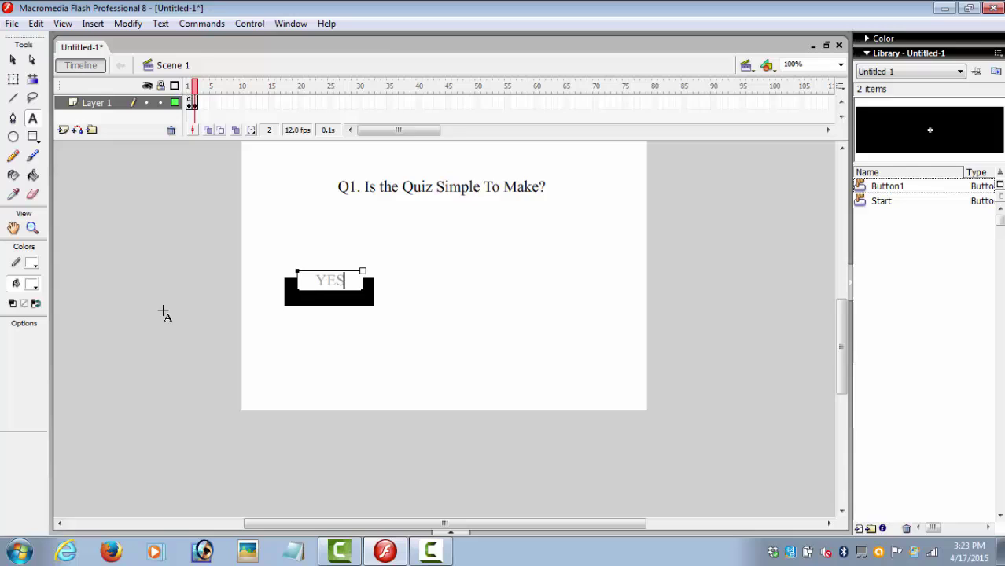
pyautogui.press('Escape')
pyautogui.press('r')
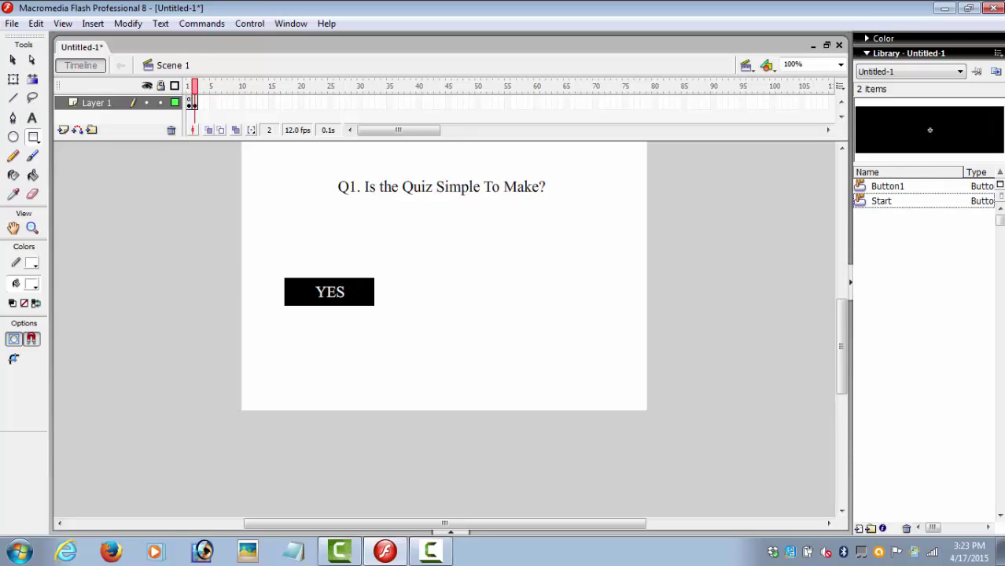
# - Place a second Button1 from the Library right of YES and label it 'NO'
pyautogui.click(904, 193)
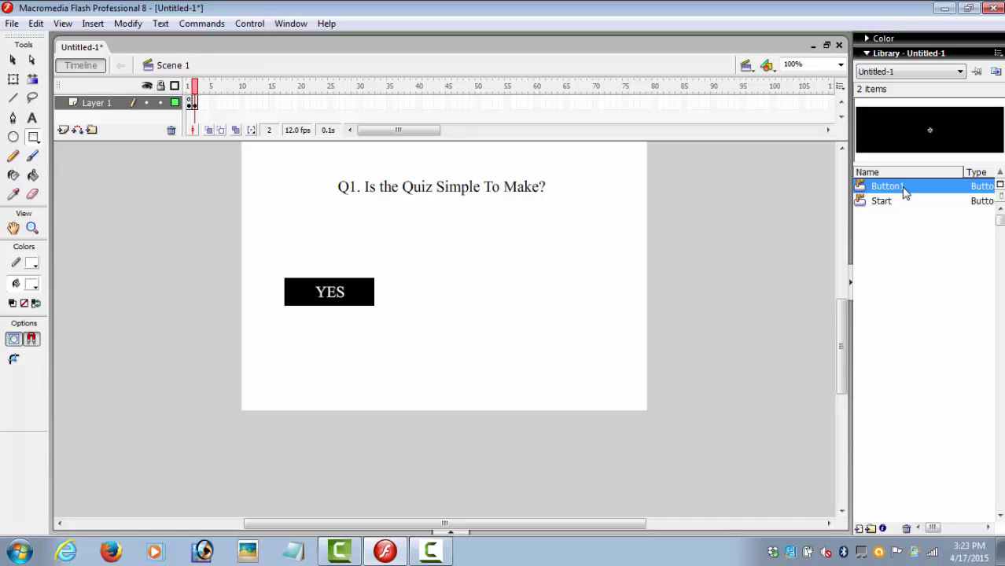
pyautogui.moveTo(904, 193); pyautogui.dragTo(545, 313)
pyautogui.click(32, 118)
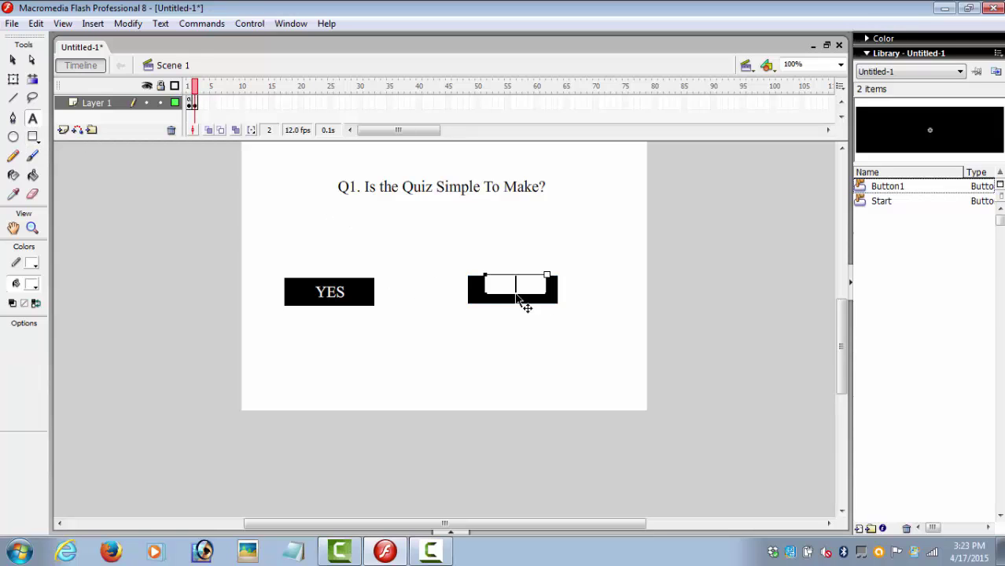
pyautogui.write('NO')
pyautogui.press('Escape')
pyautogui.press('v')
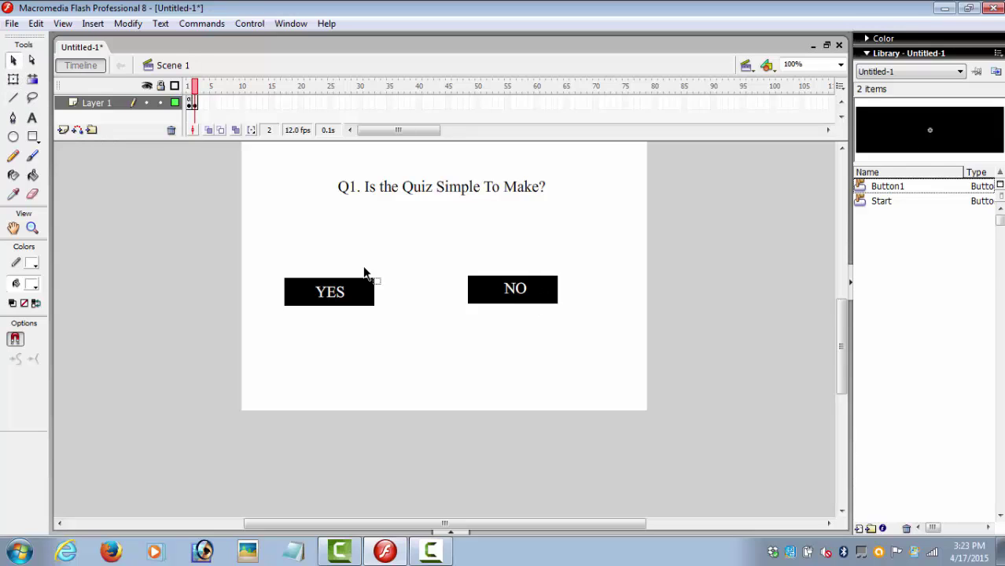
pyautogui.click(540, 299)
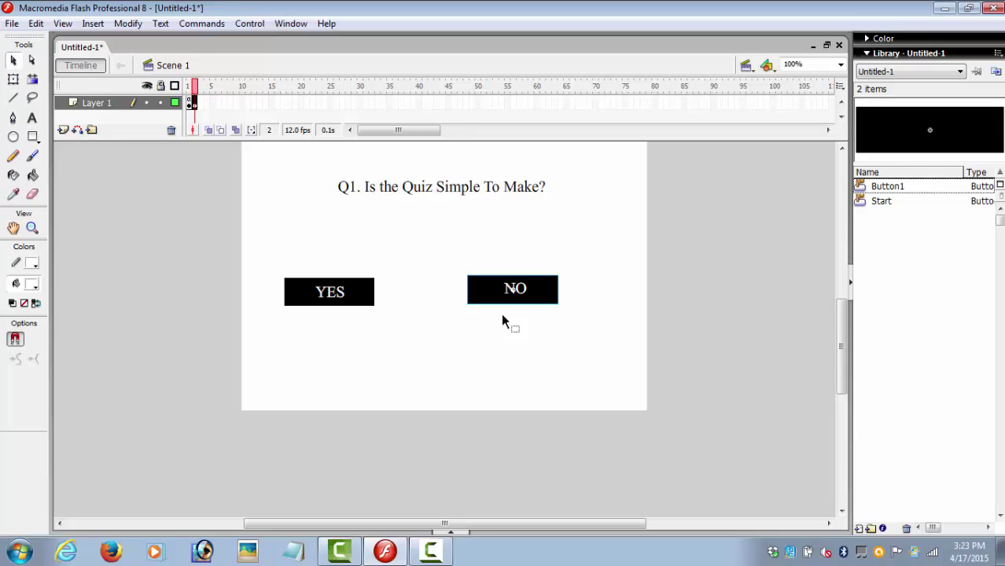
# - Give the NO button the script on(release) { gotoAndPlay(5) }
pyautogui.click(454, 526)
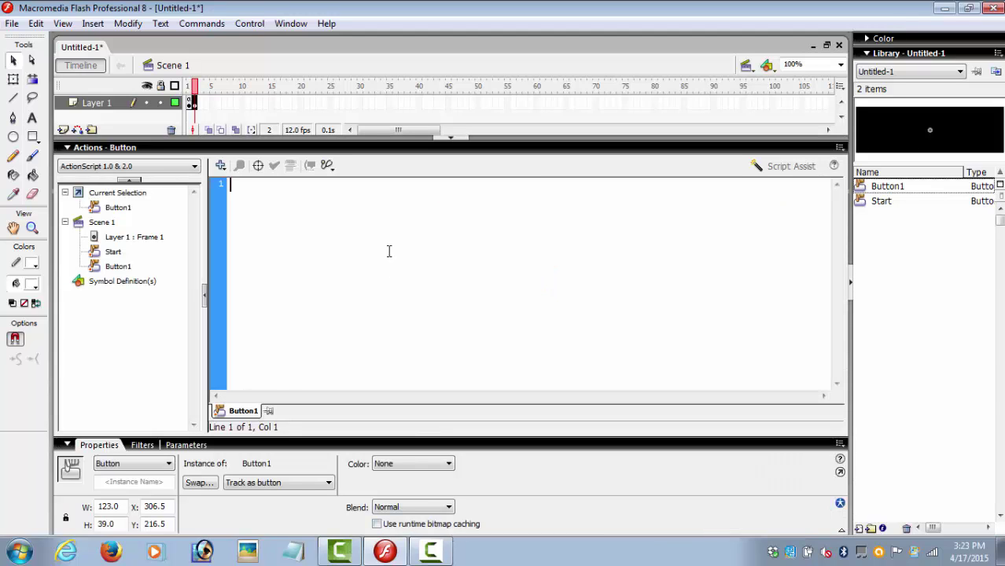
pyautogui.write('on(release)')
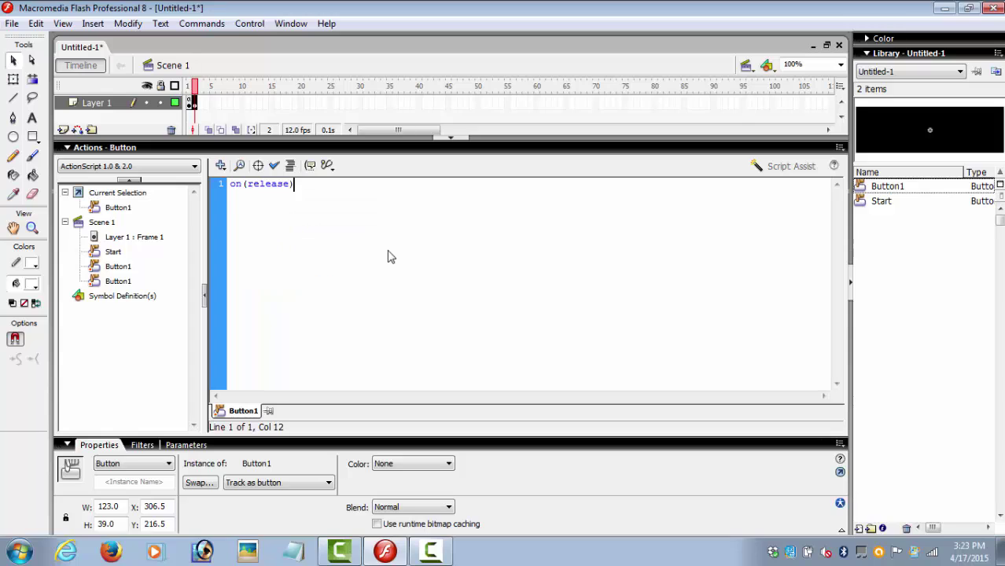
pyautogui.press('Return')
pyautogui.press('Return')
pyautogui.press('Down')
pyautogui.write('gotoAnd')
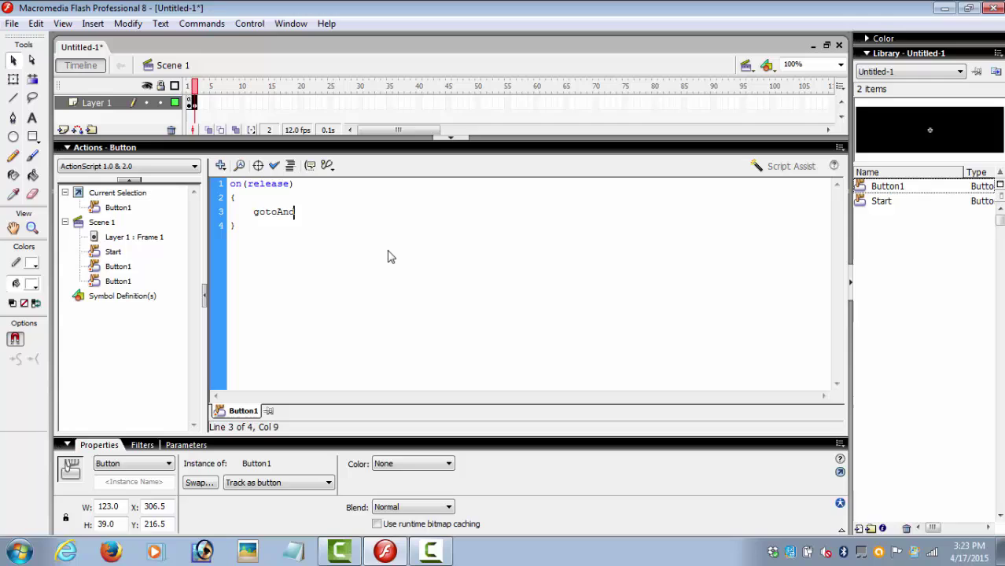
pyautogui.write('Play()')
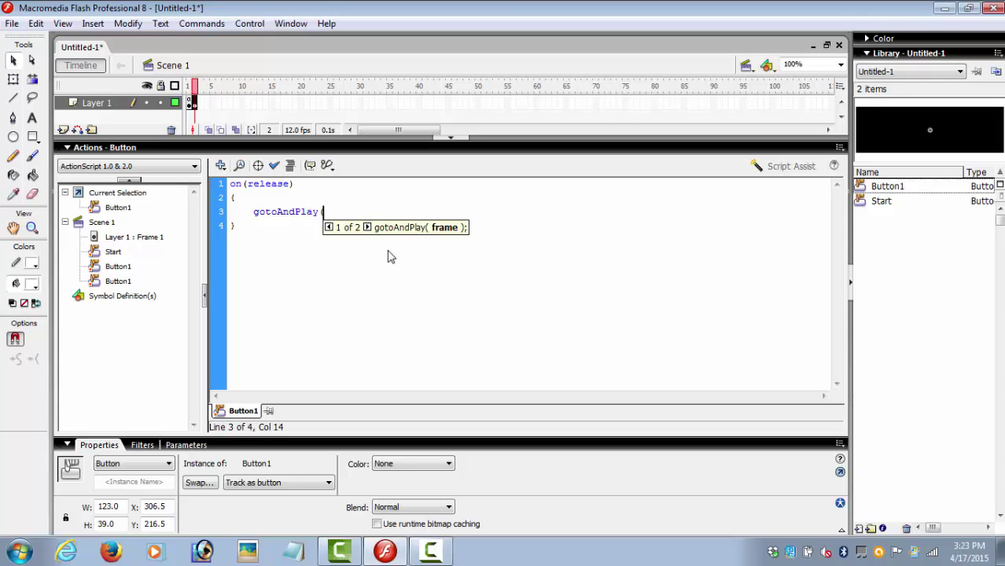
pyautogui.press('Left')
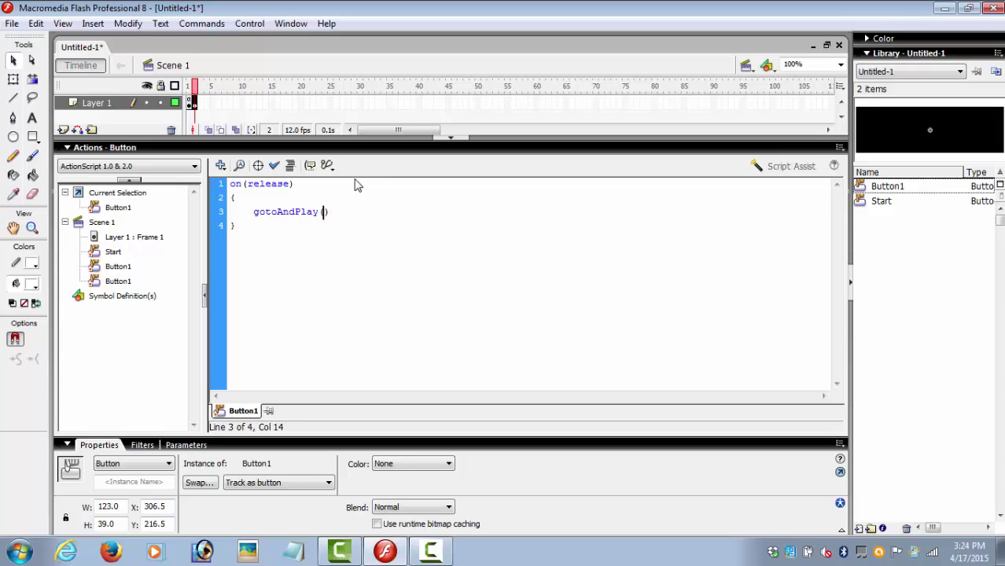
pyautogui.write('5')
pyautogui.click(450, 139)
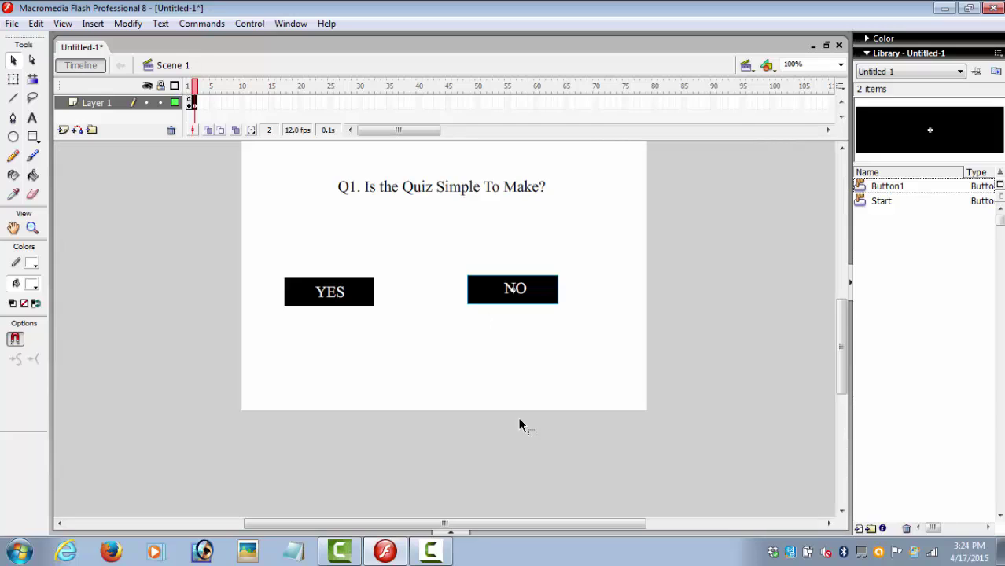
pyautogui.click(431, 363)
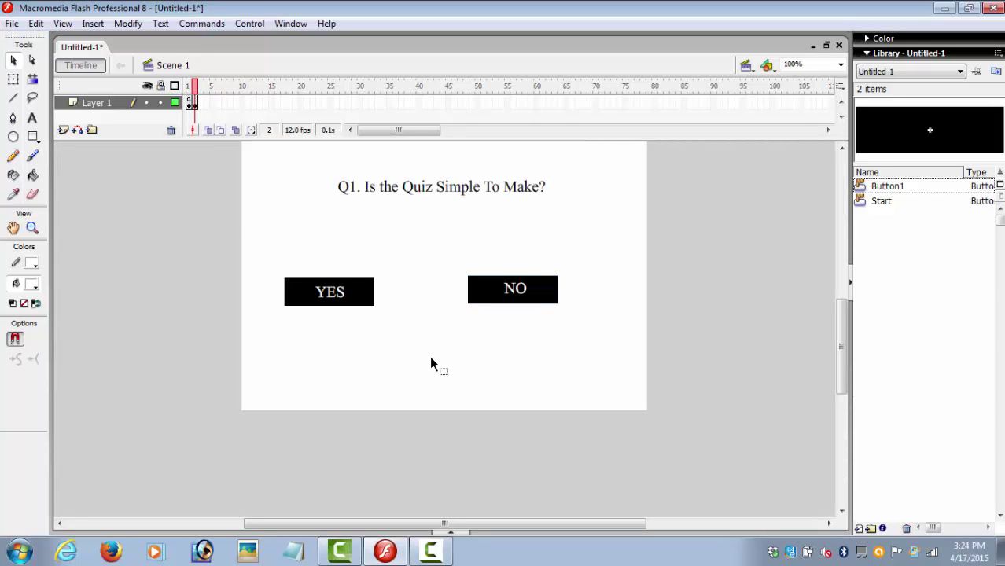
# - Add the frame script stop(); to frame 2, the question frame
pyautogui.click(195, 103)
pyautogui.click(449, 531)
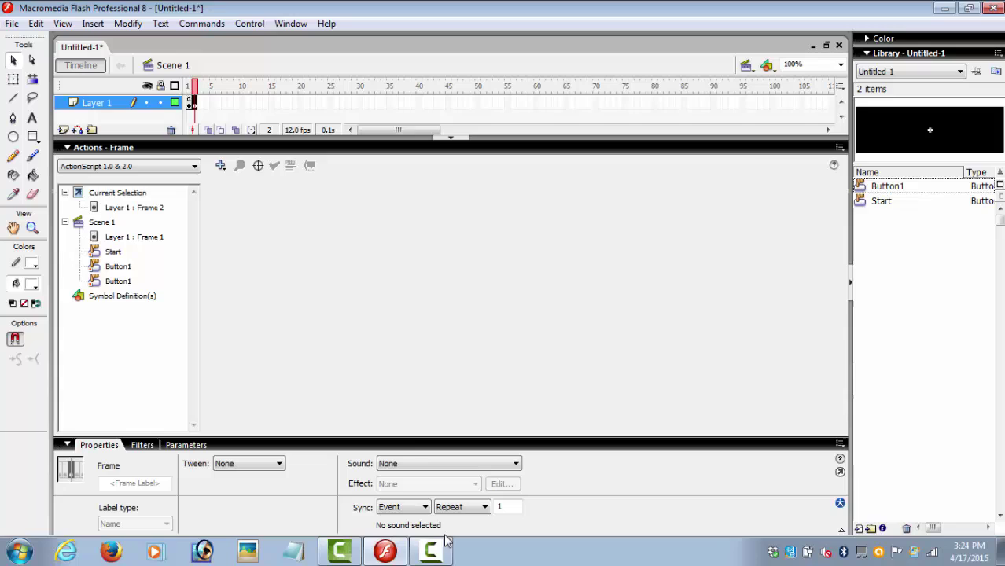
pyautogui.click(460, 337)
pyautogui.write('st')
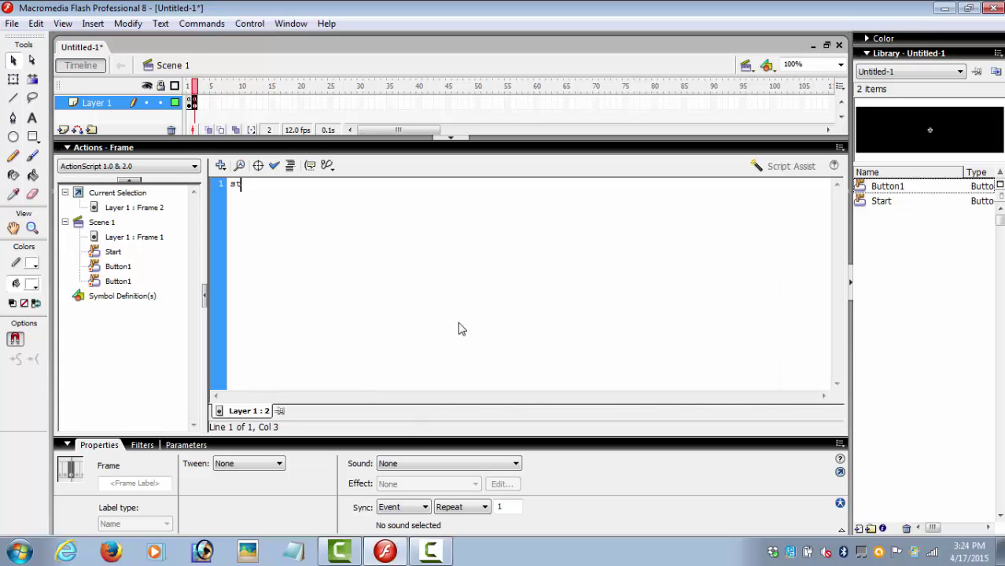
pyautogui.write('op();')
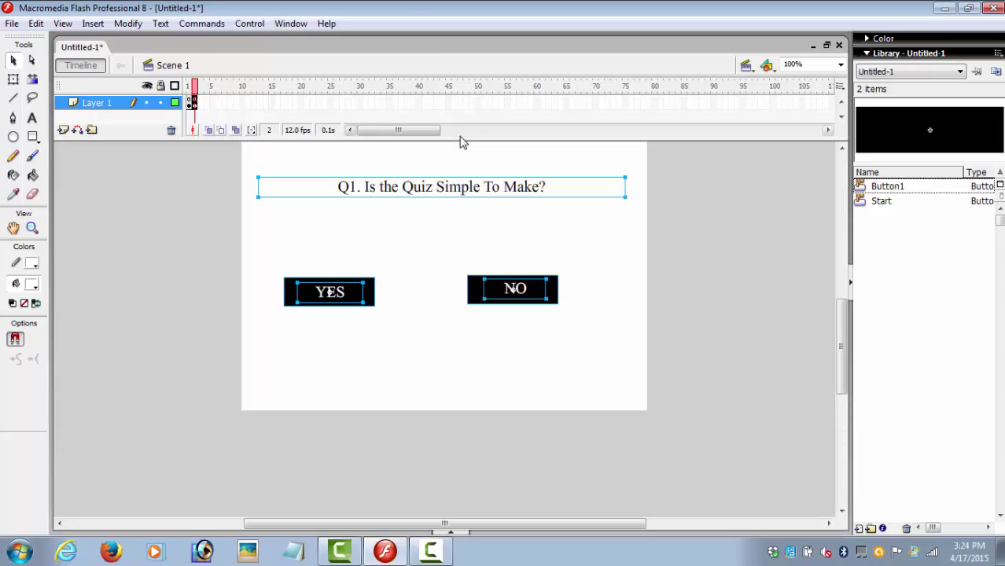
# - Insert a blank keyframe at frame 3 for the win page
pyautogui.click(456, 139)
pyautogui.click(198, 103)
pyautogui.rightClick(202, 107)
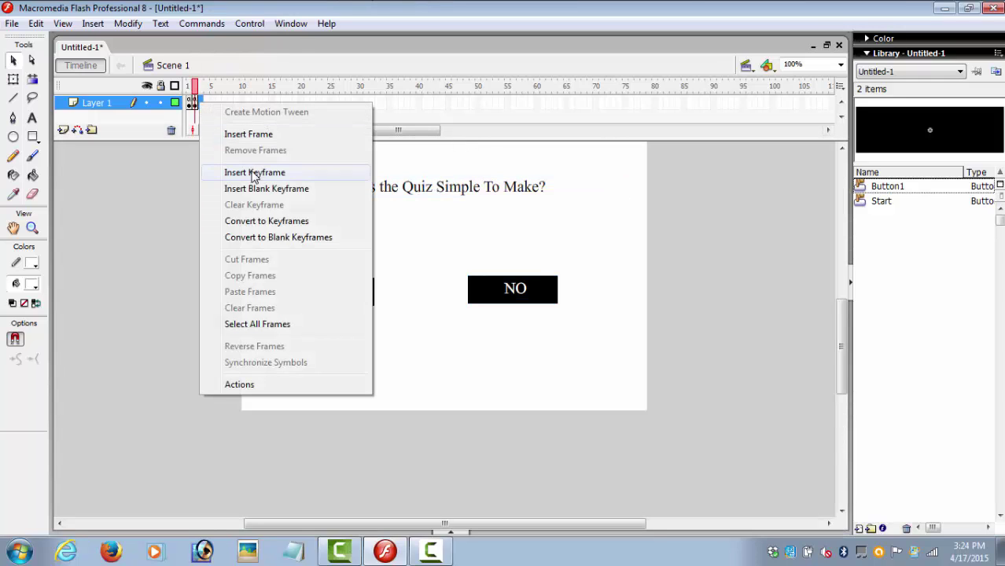
pyautogui.click(262, 189)
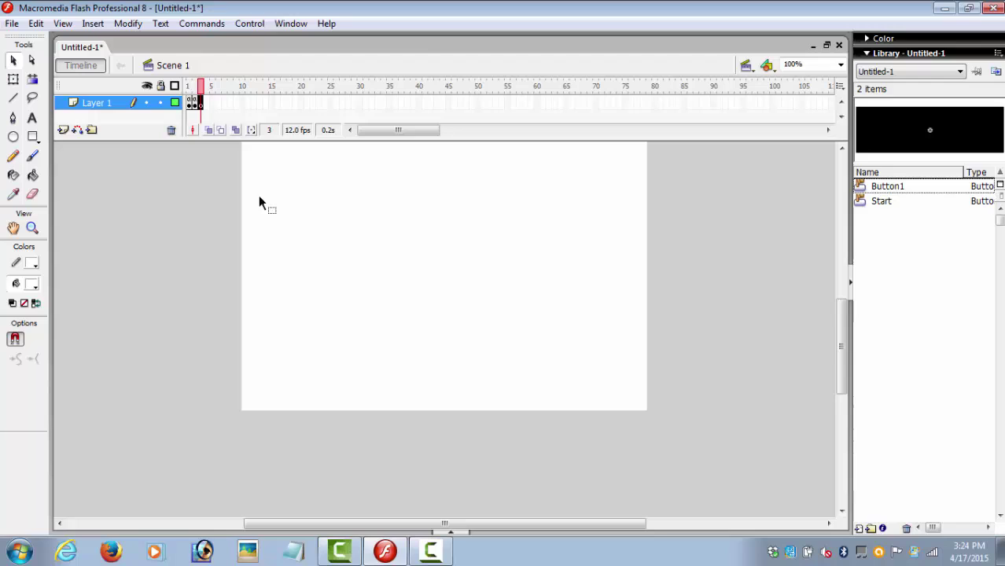
pyautogui.click(264, 192)
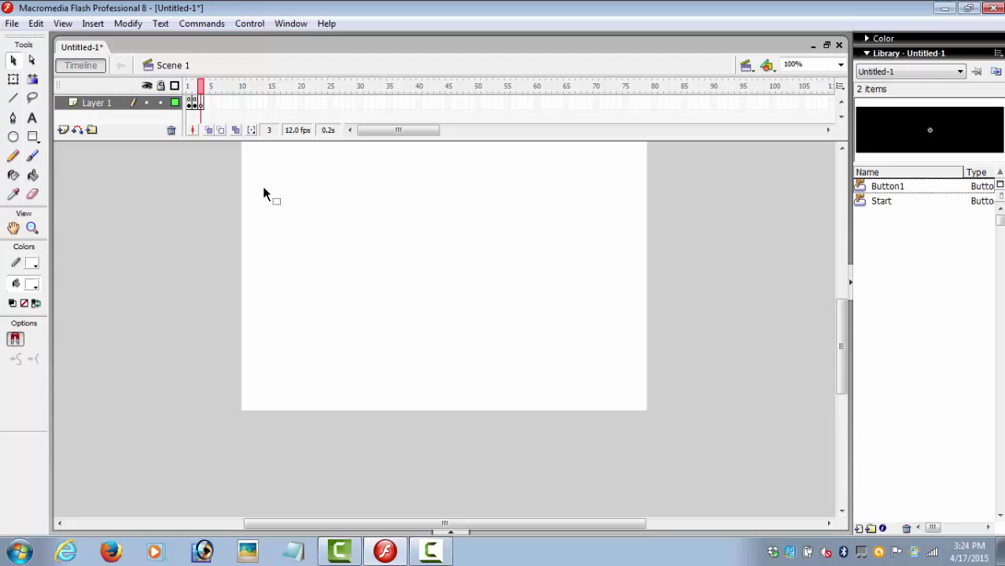
# - Type the text 'YOU WIN ! :)' in a text box at the stage centre
pyautogui.click(33, 118)
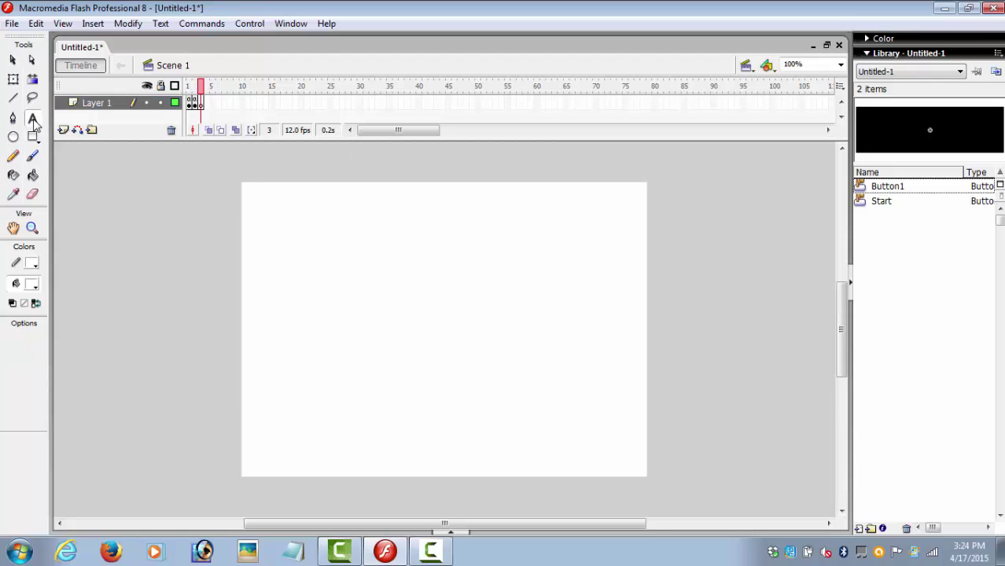
pyautogui.moveTo(384, 289); pyautogui.dragTo(498, 361)
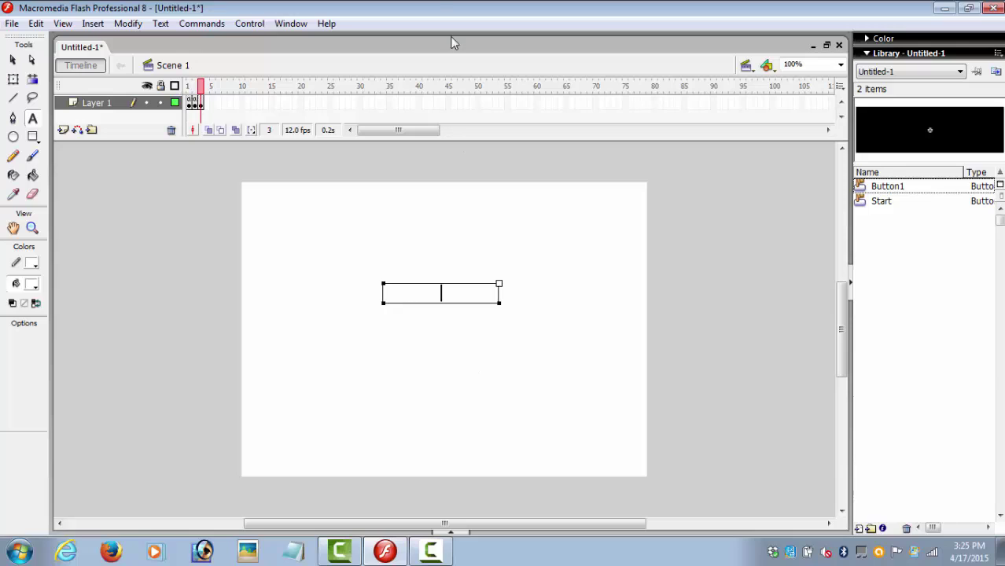
pyautogui.write('YOU WIN !')
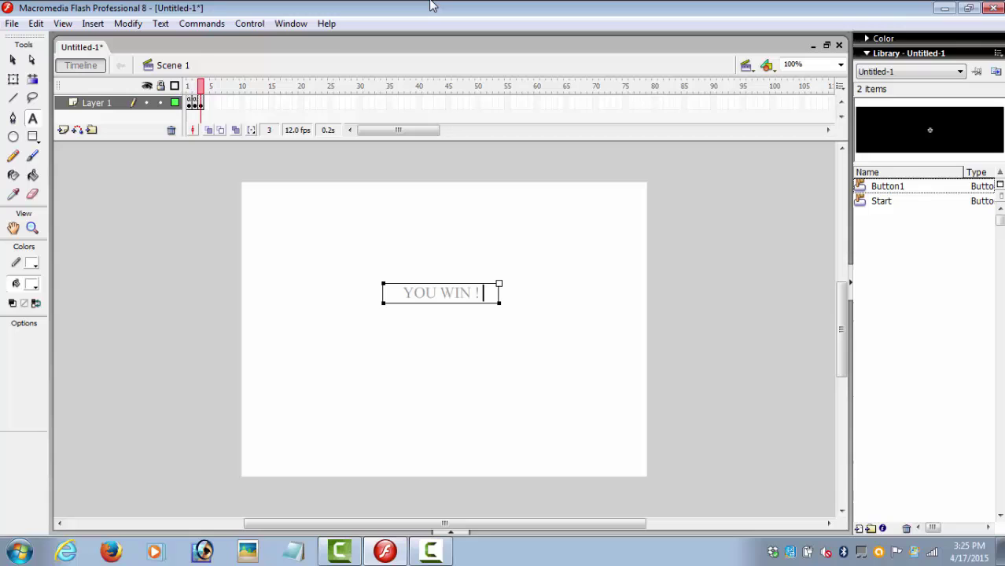
pyautogui.write(' :)')
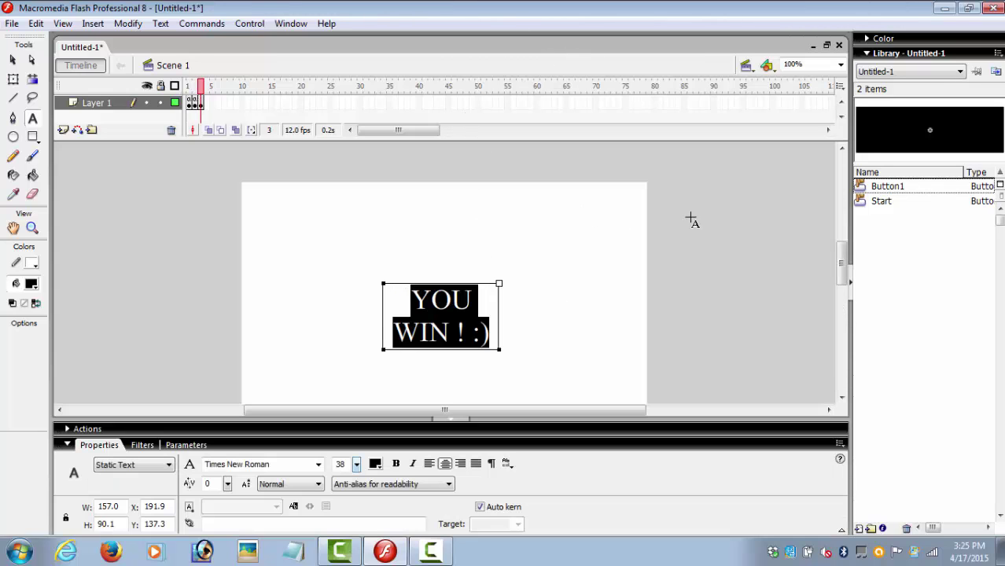
# - Draw three red circles around the YOU WIN text as balloons
pyautogui.click(691, 220)
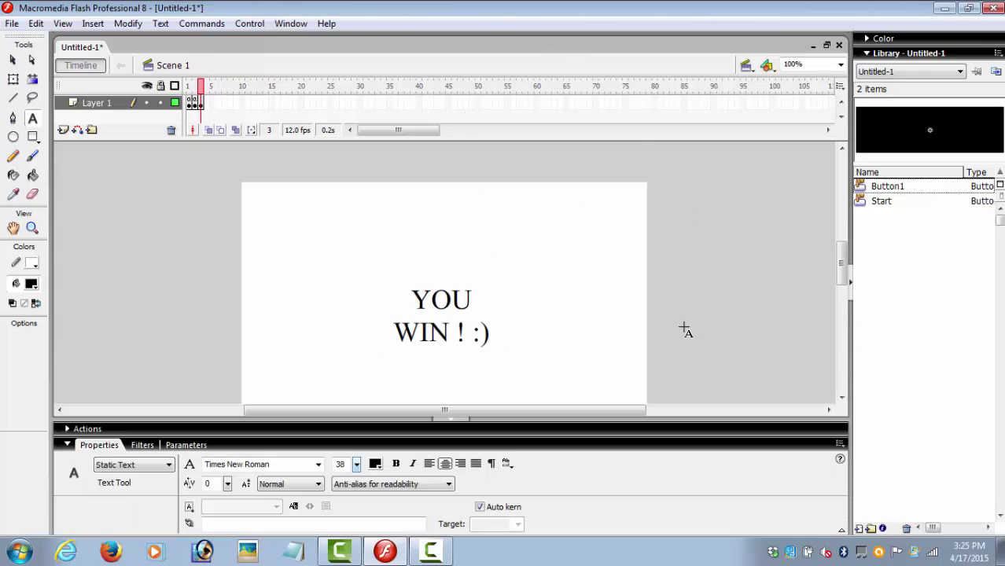
pyautogui.scroll(-2, 684, 329)
pyautogui.scroll(1, 672, 333)
pyautogui.click(14, 137)
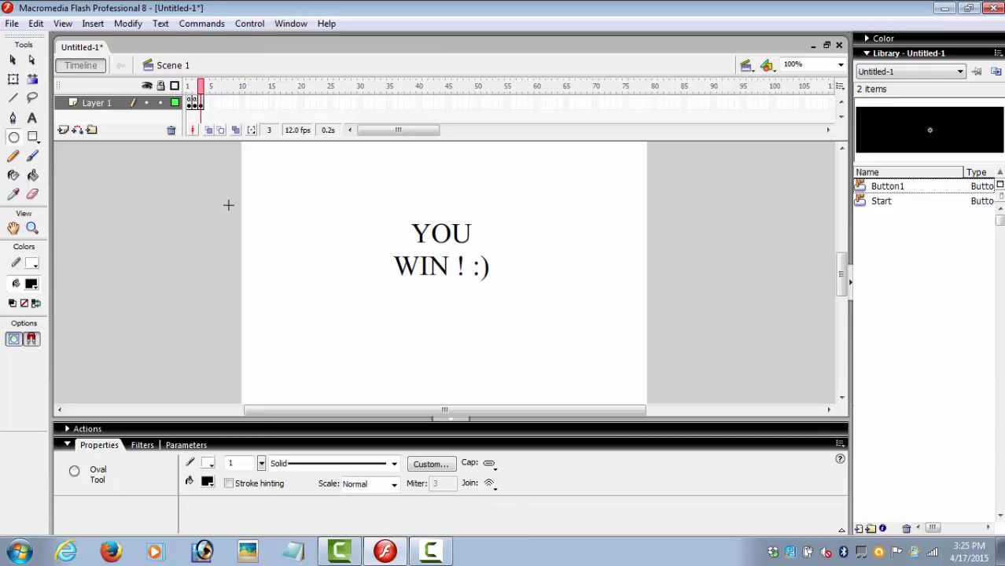
pyautogui.click(31, 285)
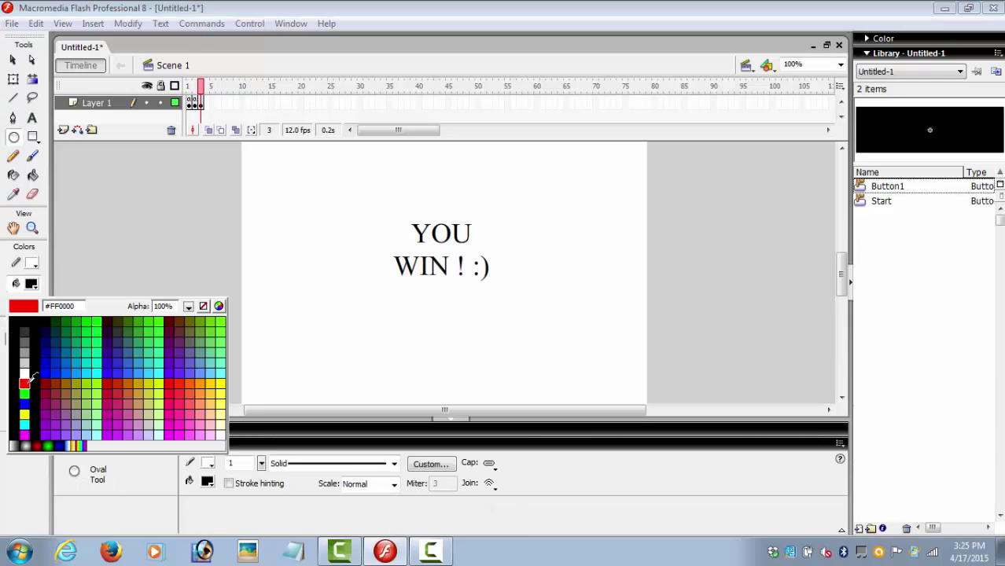
pyautogui.click(10, 385)
pyautogui.moveTo(277, 212); pyautogui.dragTo(303, 239)
pyautogui.moveTo(553, 179); pyautogui.dragTo(563, 200)
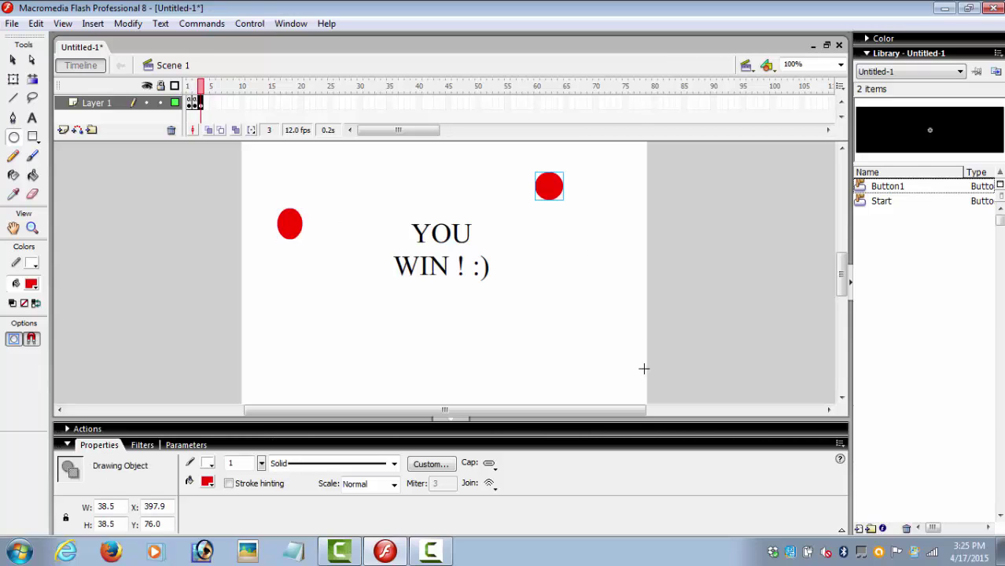
pyautogui.moveTo(438, 313); pyautogui.dragTo(469, 343)
# - Paint a wavy string under each of the three balloons with a small brush
pyautogui.click(33, 156)
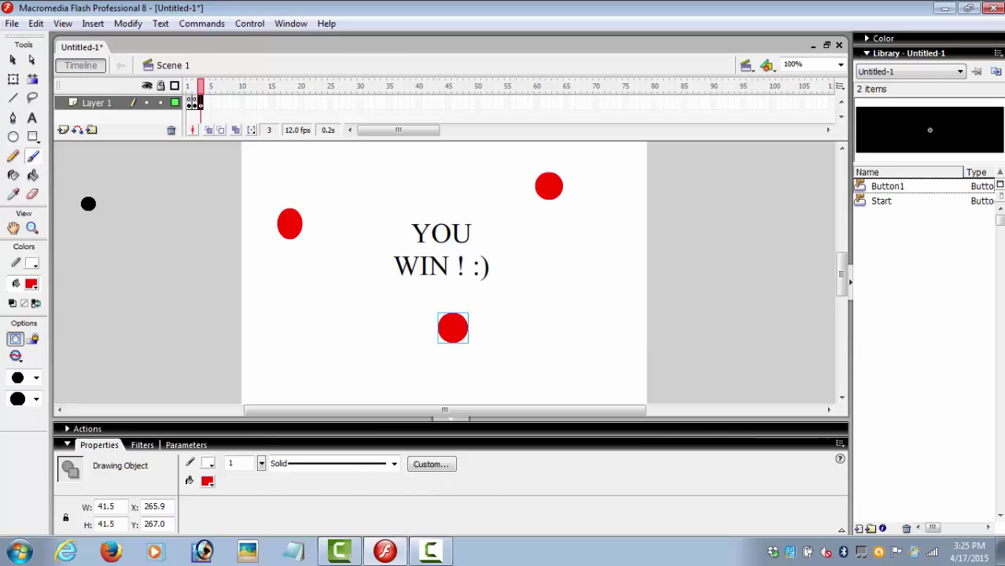
pyautogui.click(36, 379)
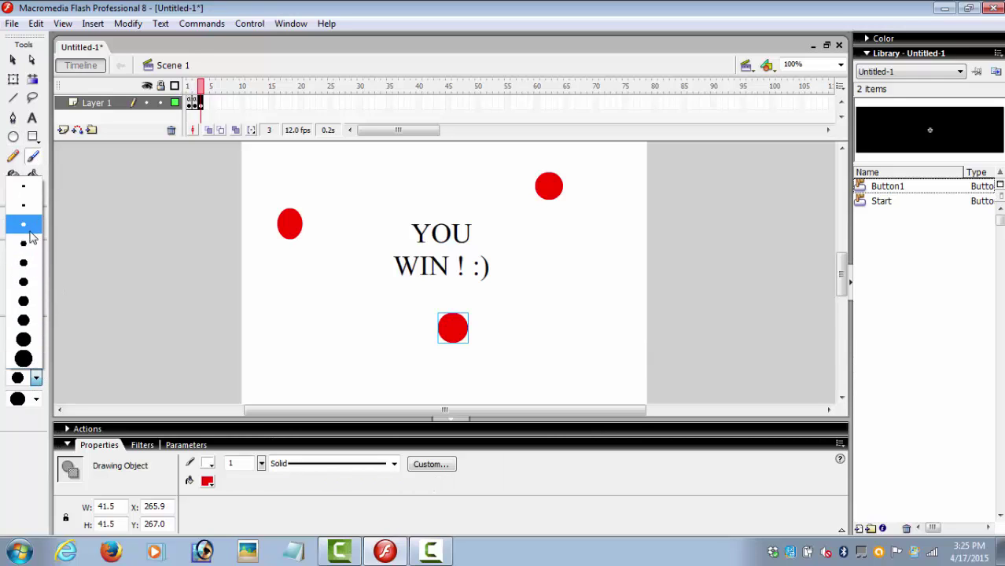
pyautogui.click(31, 225)
pyautogui.moveTo(290, 237); pyautogui.dragTo(287, 343)
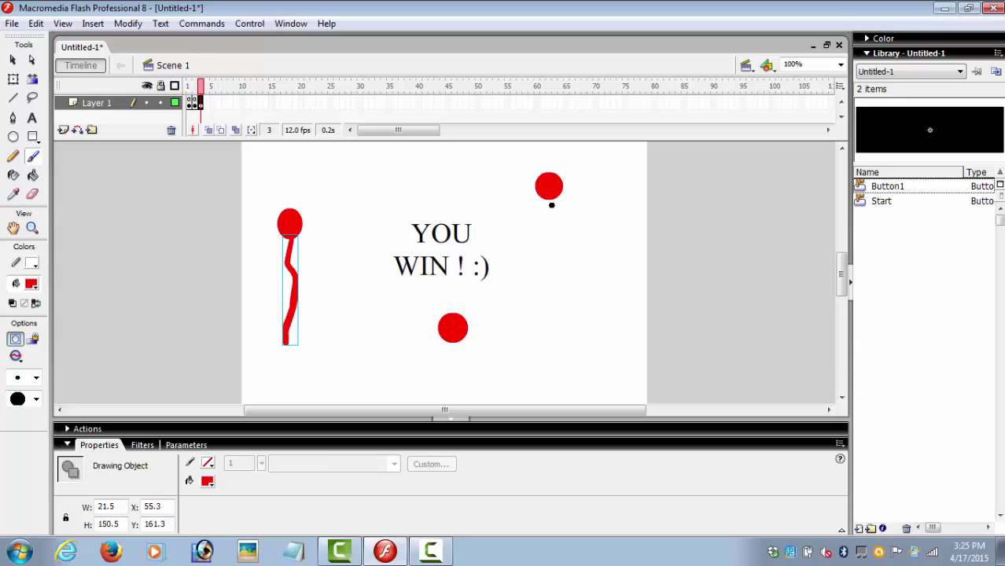
pyautogui.moveTo(551, 204)
pyautogui.mouseDown()
pyautogui.moveTo(544, 253)
pyautogui.moveTo(563, 310)
pyautogui.mouseUp()
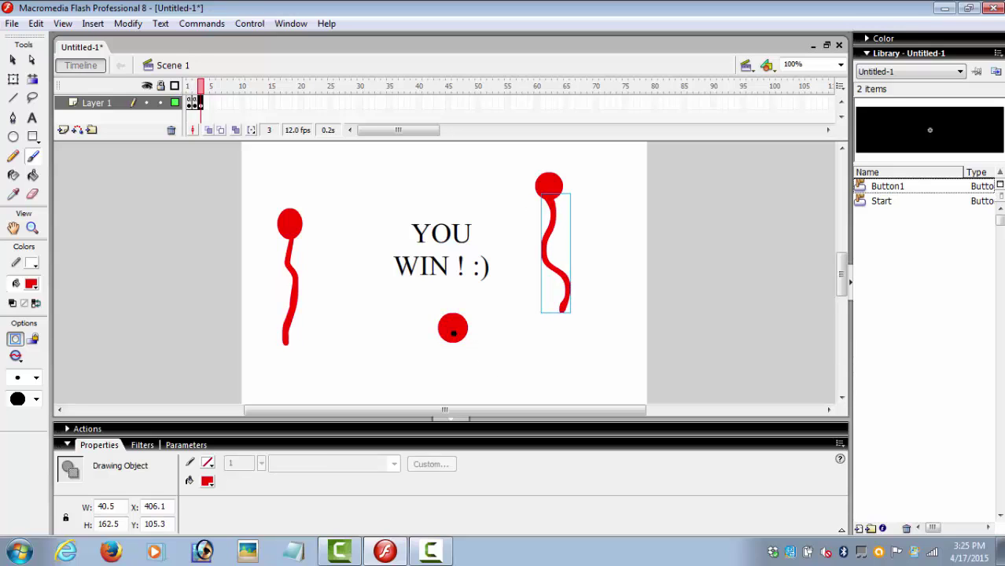
pyautogui.moveTo(453, 333)
pyautogui.mouseDown()
pyautogui.moveTo(450, 371)
pyautogui.moveTo(463, 401)
pyautogui.moveTo(496, 409)
pyautogui.mouseUp()
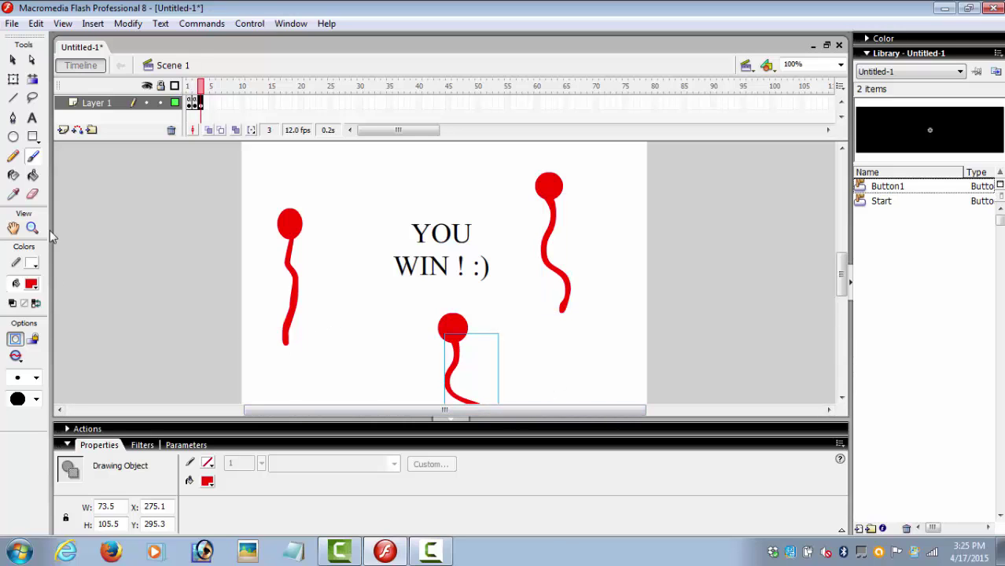
pyautogui.click(198, 103)
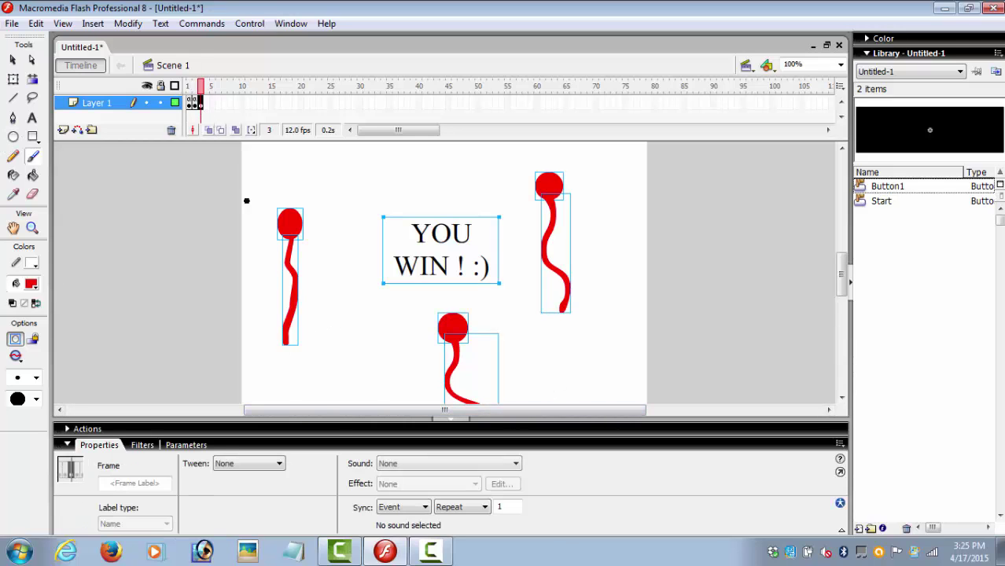
# - Add stop(); to frame 3 and insert a blank keyframe at frame 4
pyautogui.click(83, 428)
pyautogui.write('st')
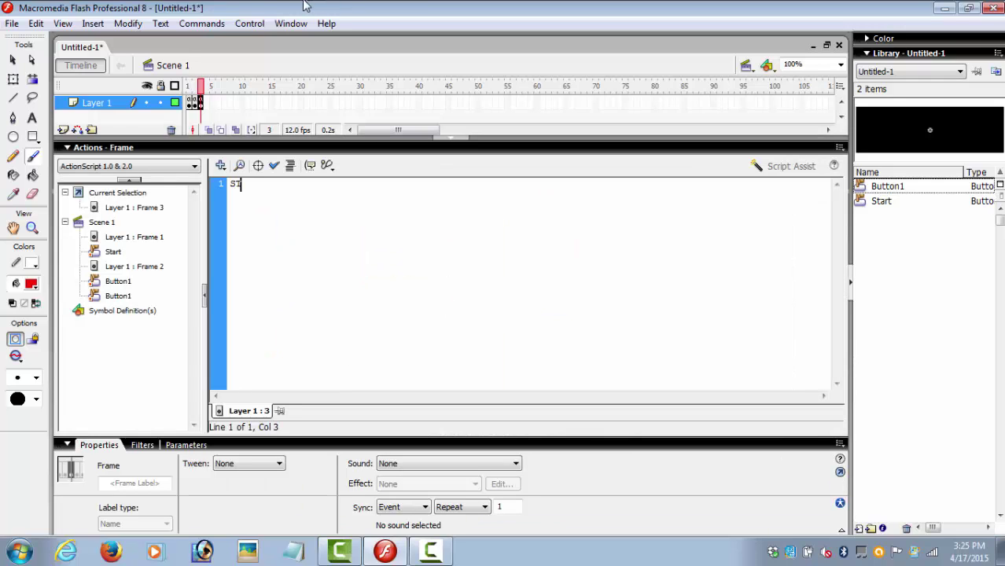
pyautogui.press('BackSpace')
pyautogui.write('stop();')
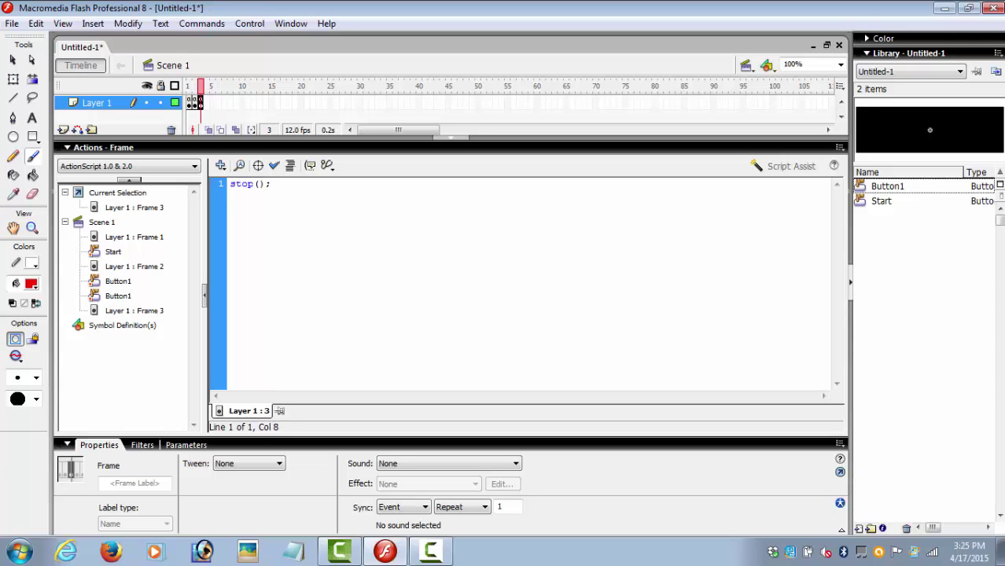
pyautogui.click(451, 138)
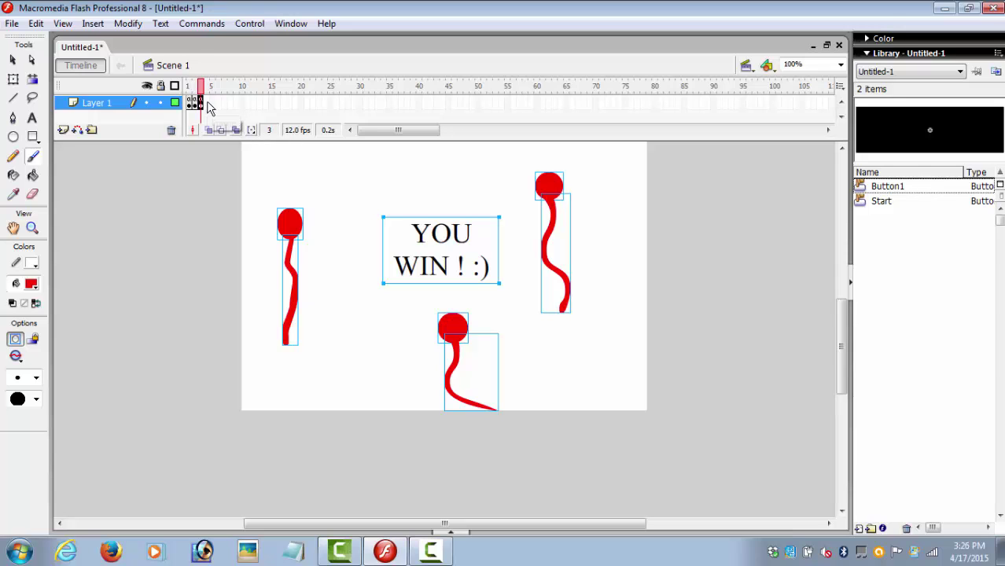
pyautogui.rightClick(206, 103)
pyautogui.click(285, 194)
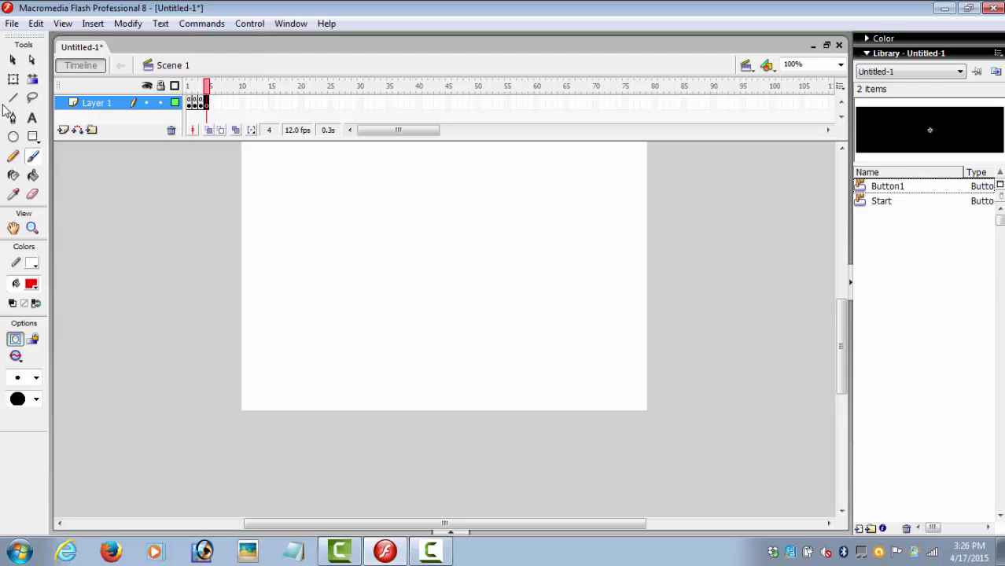
# - Type the heading 'YOU LOOSE !' near the top centre of frame 4 and nudge it into place
pyautogui.click(12, 60)
pyautogui.scroll(1, 454, 285)
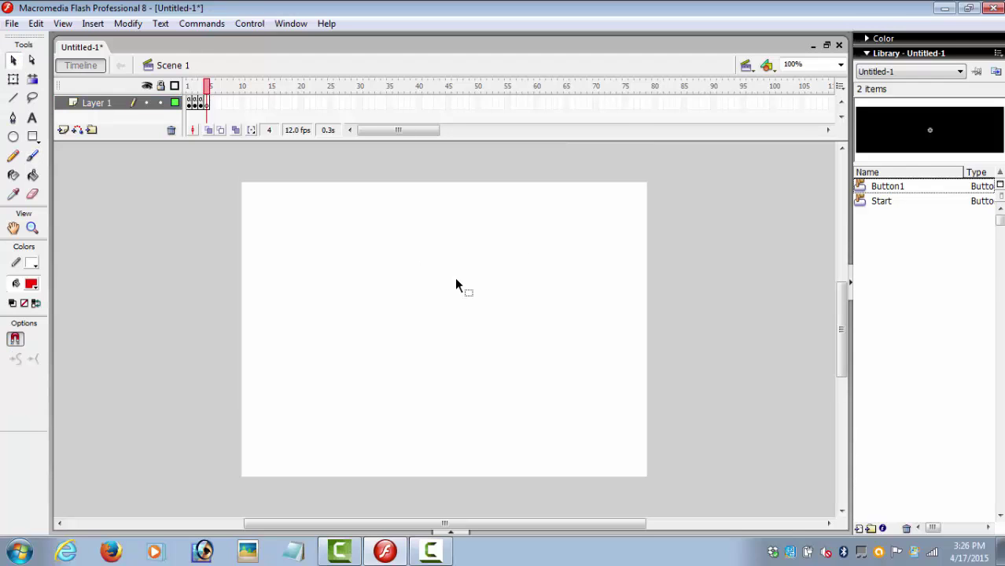
pyautogui.click(33, 138)
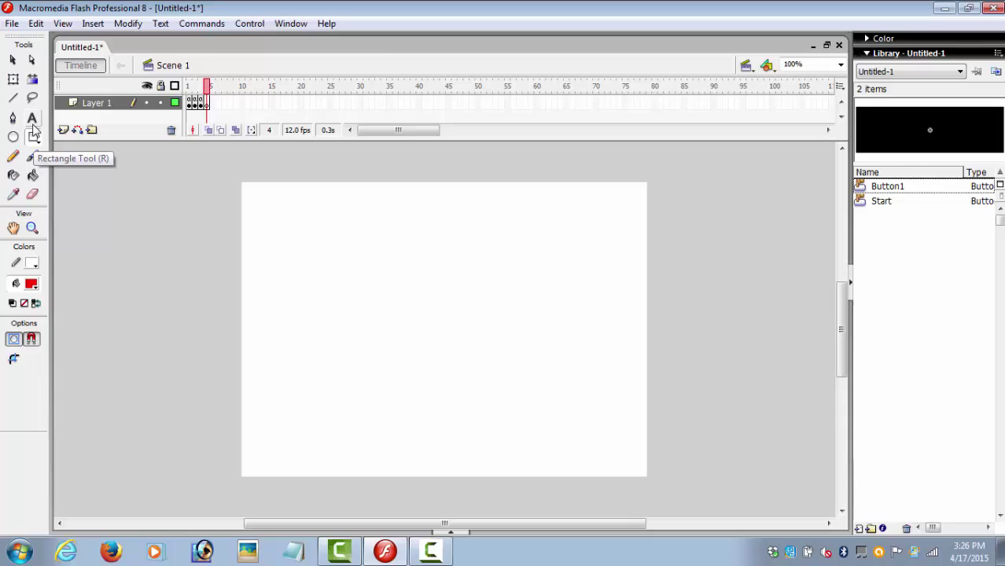
pyautogui.click(33, 118)
pyautogui.moveTo(363, 252); pyautogui.dragTo(560, 360)
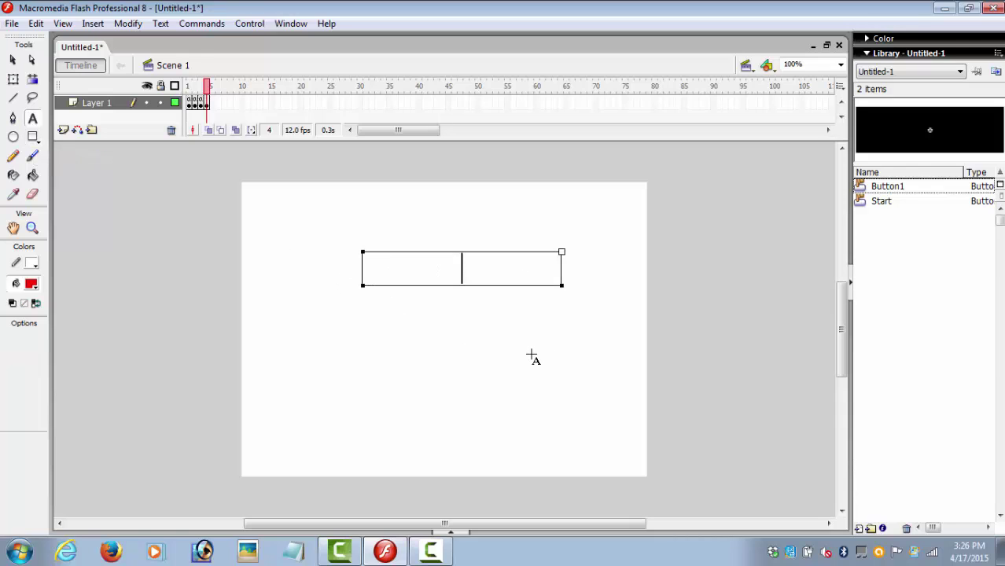
pyautogui.write('YOU LOOS')
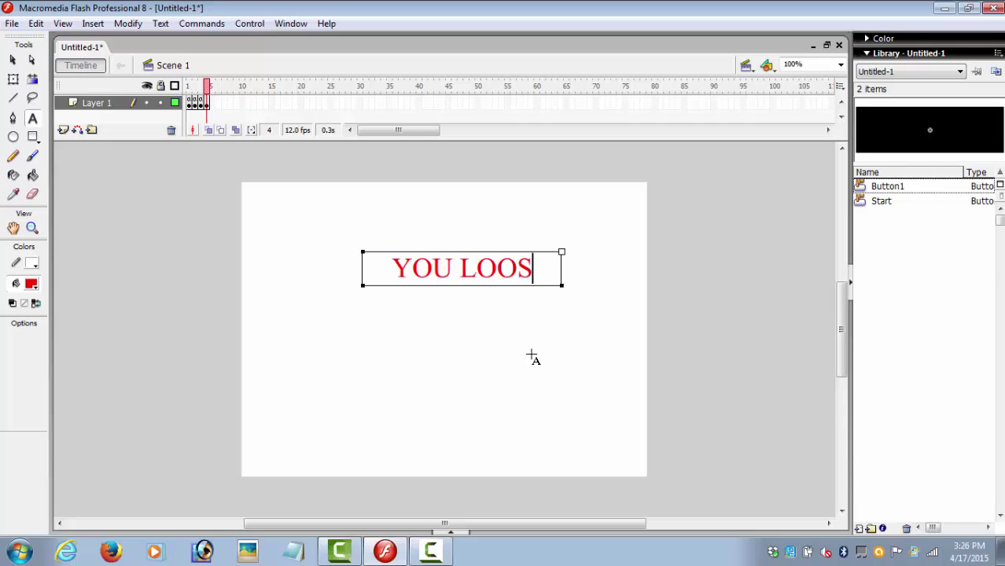
pyautogui.write('E!')
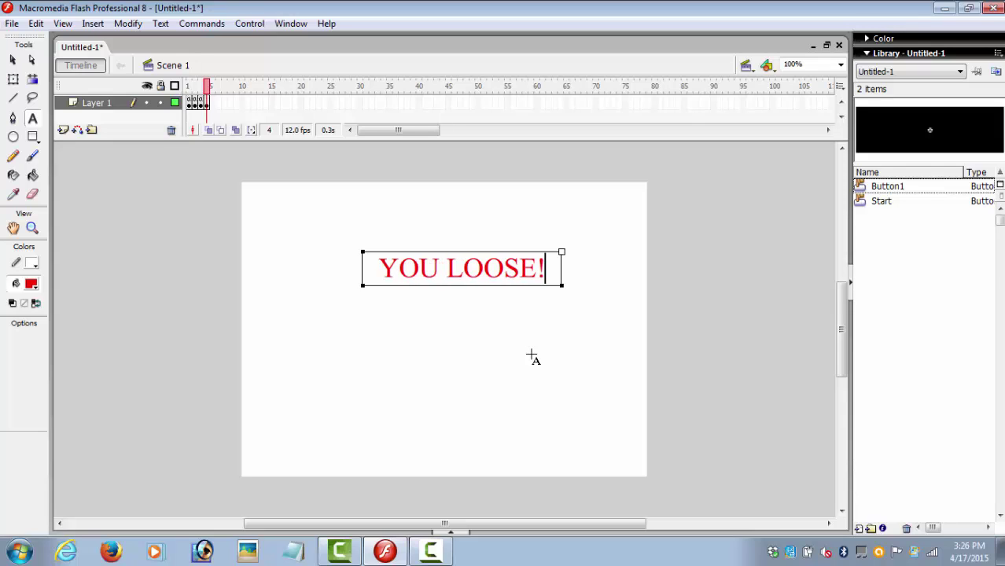
pyautogui.press('BackSpace')
pyautogui.write('!')
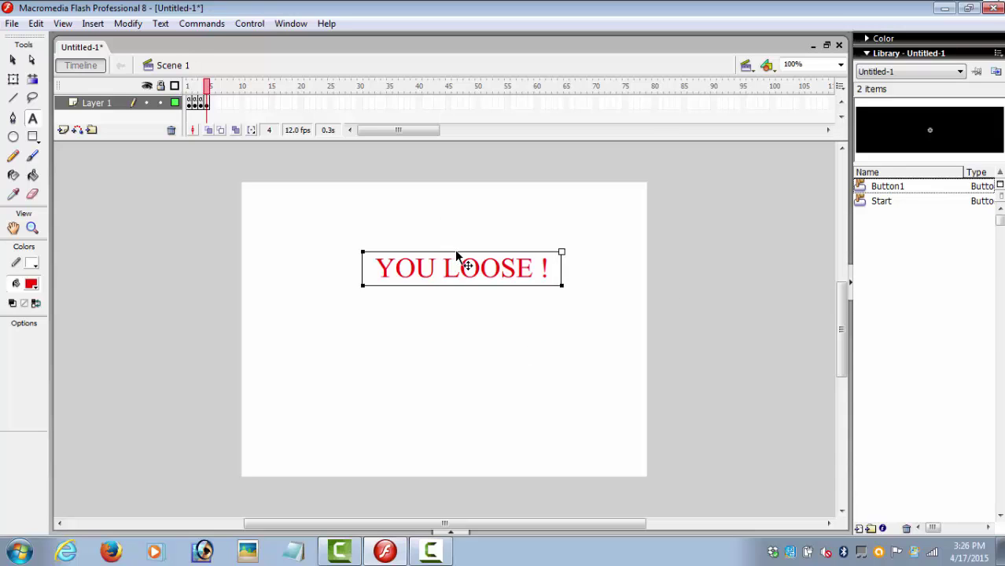
pyautogui.moveTo(454, 252); pyautogui.dragTo(437, 249)
pyautogui.press('Escape')
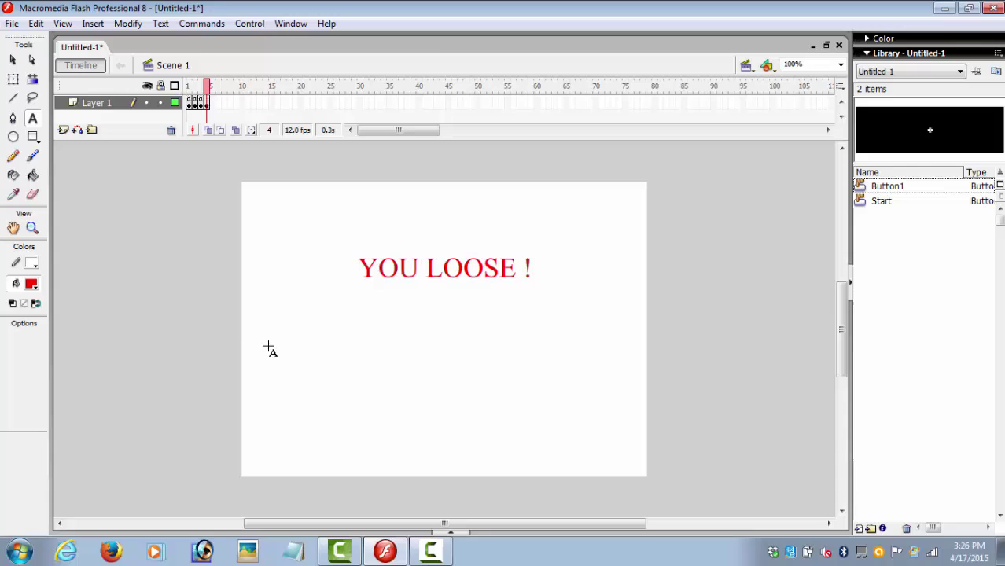
# - Draw two yellow ovals below the heading, one left and one right
pyautogui.click(13, 137)
pyautogui.click(31, 283)
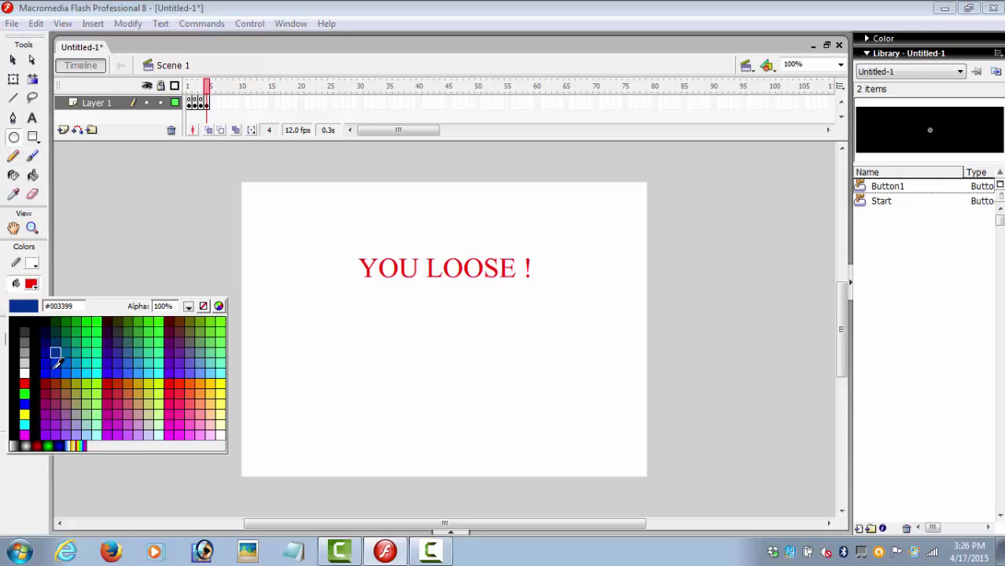
pyautogui.click(25, 415)
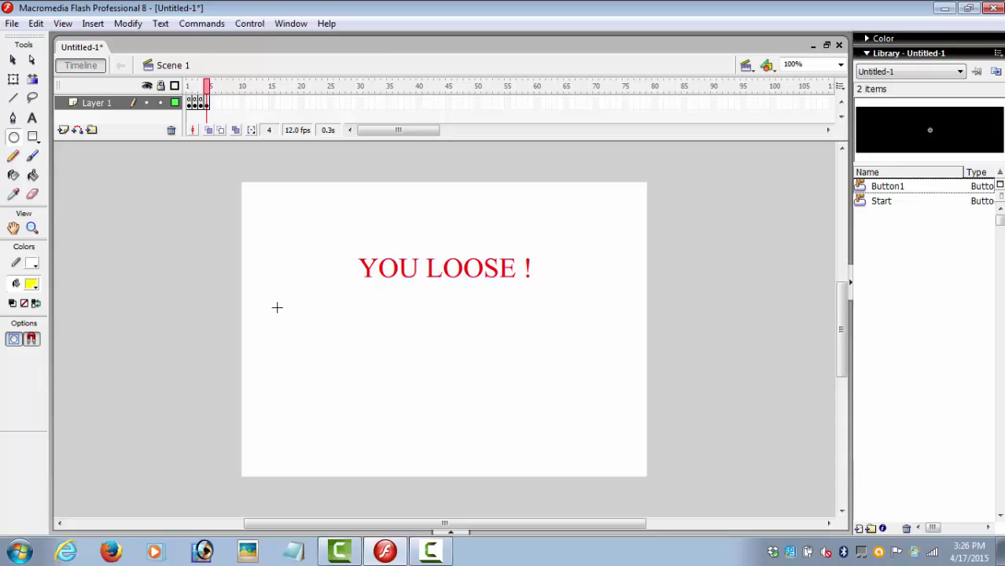
pyautogui.moveTo(276, 308); pyautogui.dragTo(340, 365)
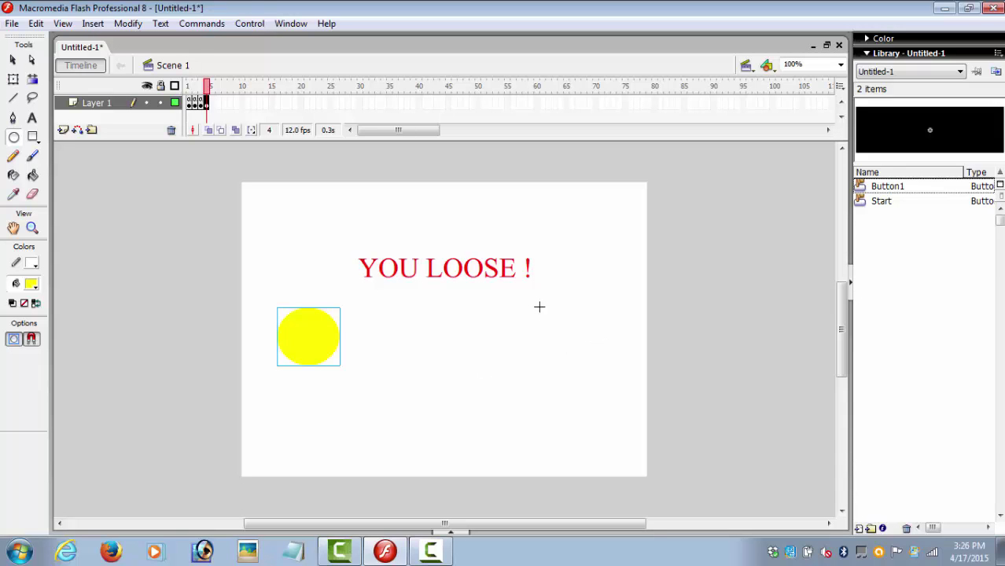
pyautogui.moveTo(540, 307); pyautogui.dragTo(596, 356)
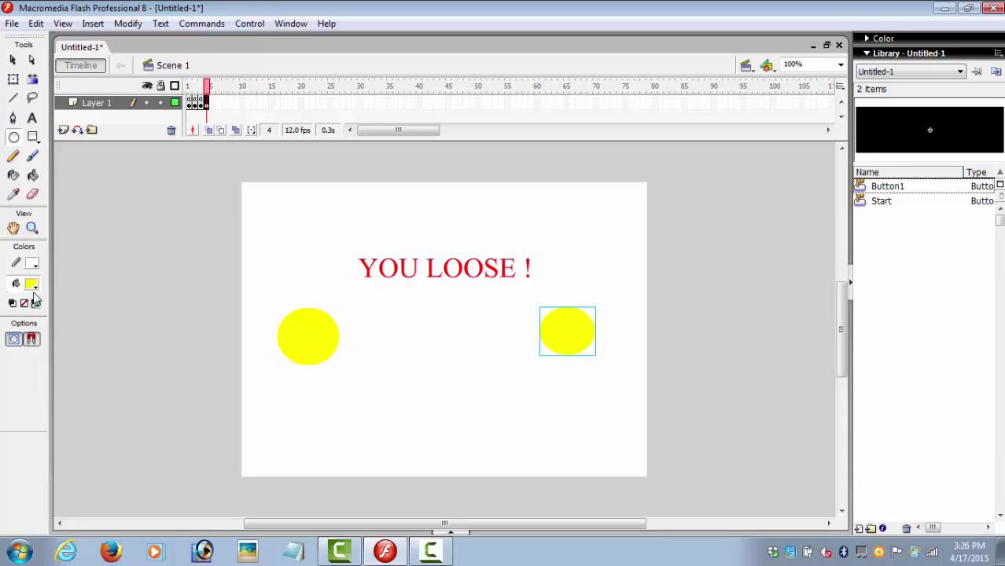
# - Paint black eyes and glum mouths on both yellow faces with a small brush
pyautogui.click(33, 155)
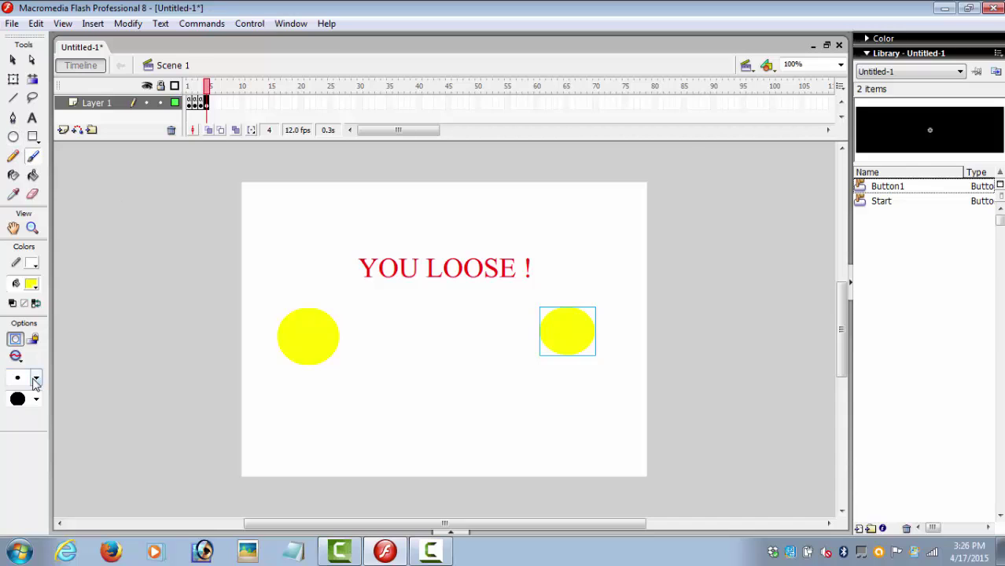
pyautogui.click(36, 381)
pyautogui.click(19, 218)
pyautogui.click(296, 332)
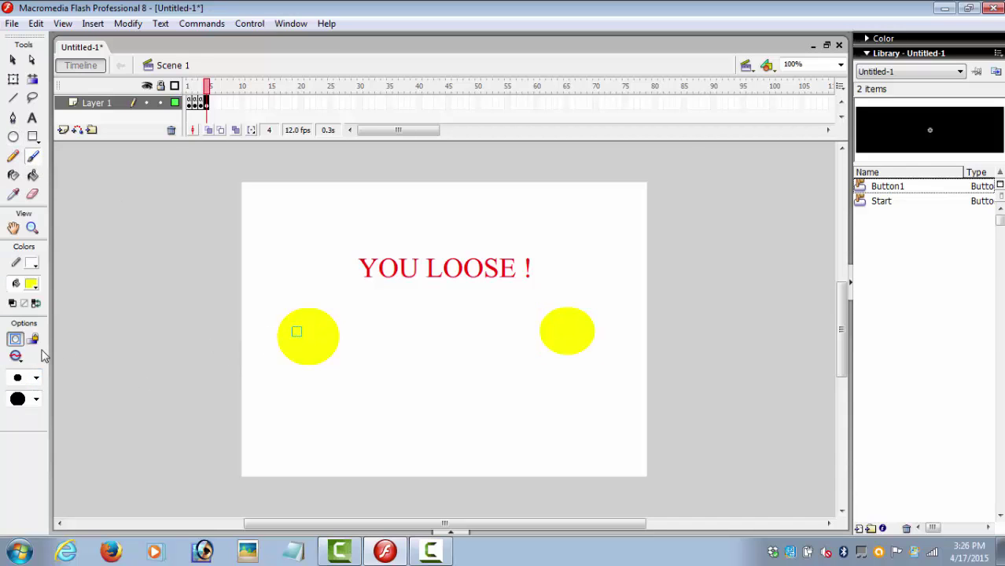
pyautogui.click(33, 284)
pyautogui.click(30, 330)
pyautogui.click(319, 332)
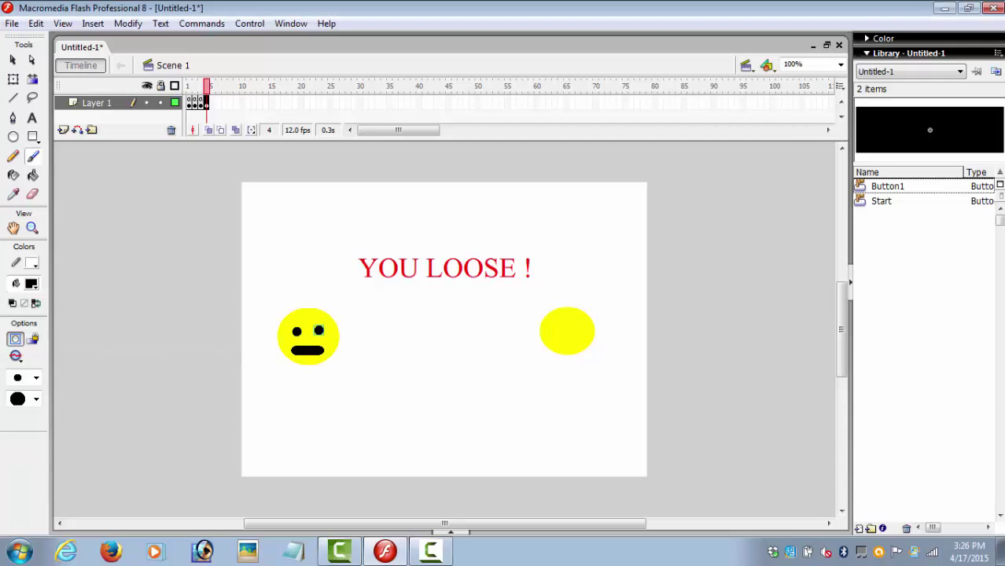
pyautogui.moveTo(322, 350); pyautogui.dragTo(327, 351)
pyautogui.click(575, 326)
pyautogui.moveTo(579, 339); pyautogui.dragTo(580, 340)
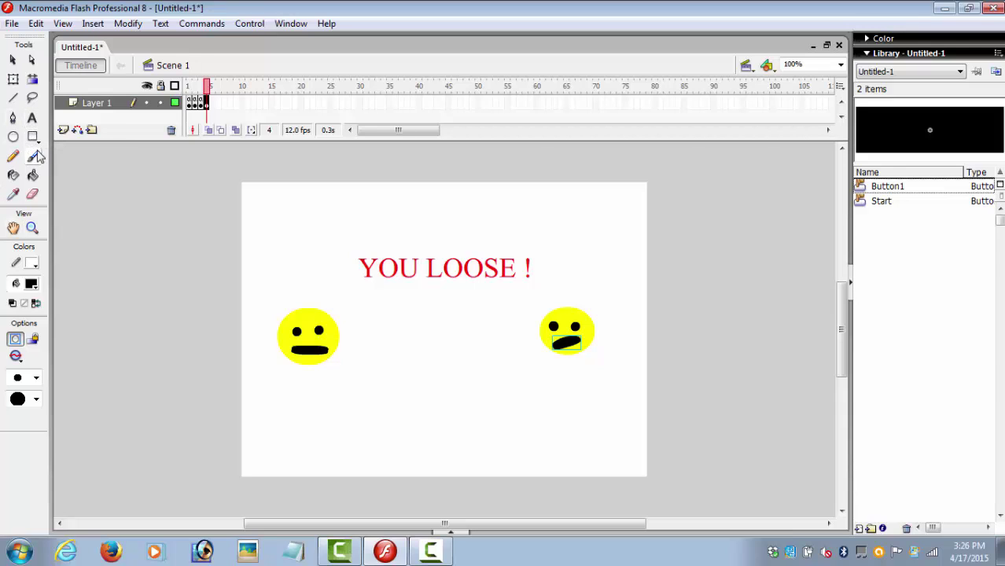
pyautogui.click(34, 136)
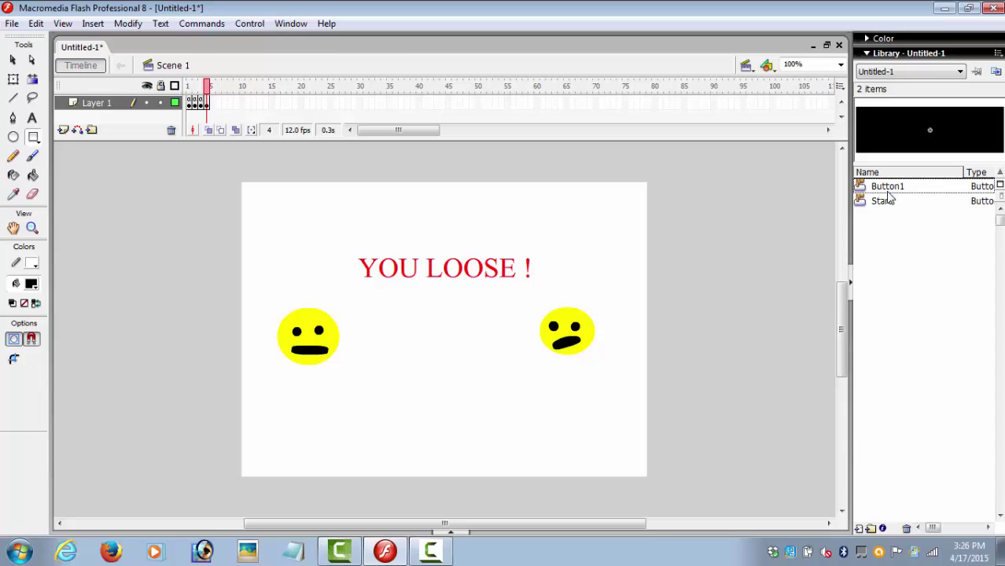
# - Place Button1 below the faces and label it 'Restart' in white text
pyautogui.moveTo(887, 189); pyautogui.dragTo(441, 405)
pyautogui.press('q')
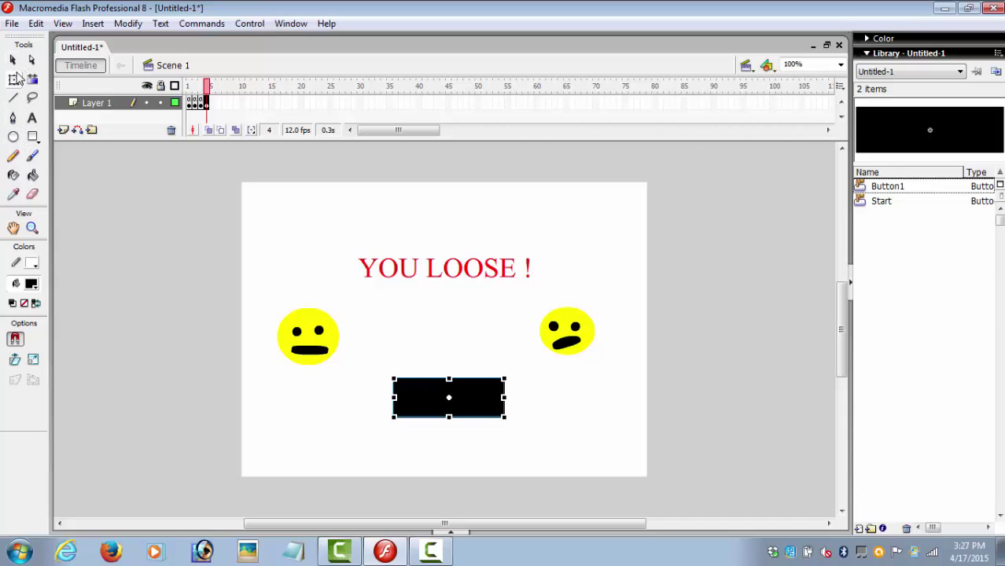
pyautogui.click(32, 118)
pyautogui.moveTo(407, 390); pyautogui.dragTo(496, 423)
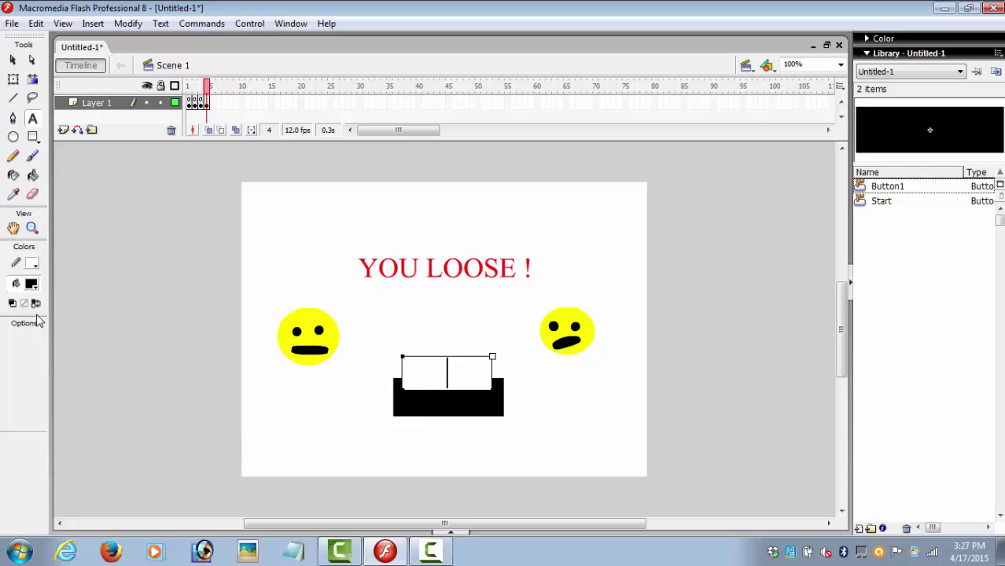
pyautogui.click(32, 285)
pyautogui.click(25, 371)
pyautogui.write('Res')
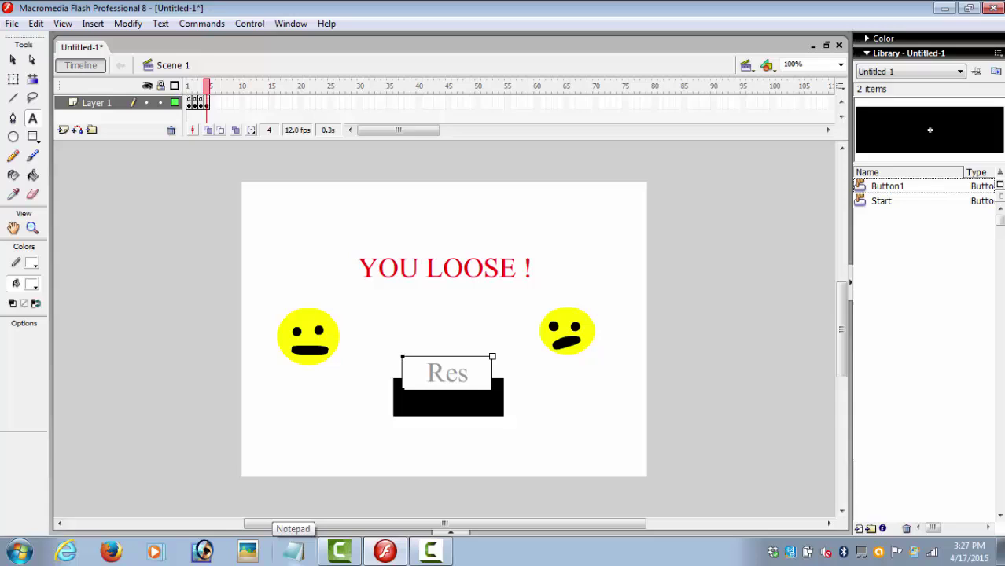
pyautogui.write('tart')
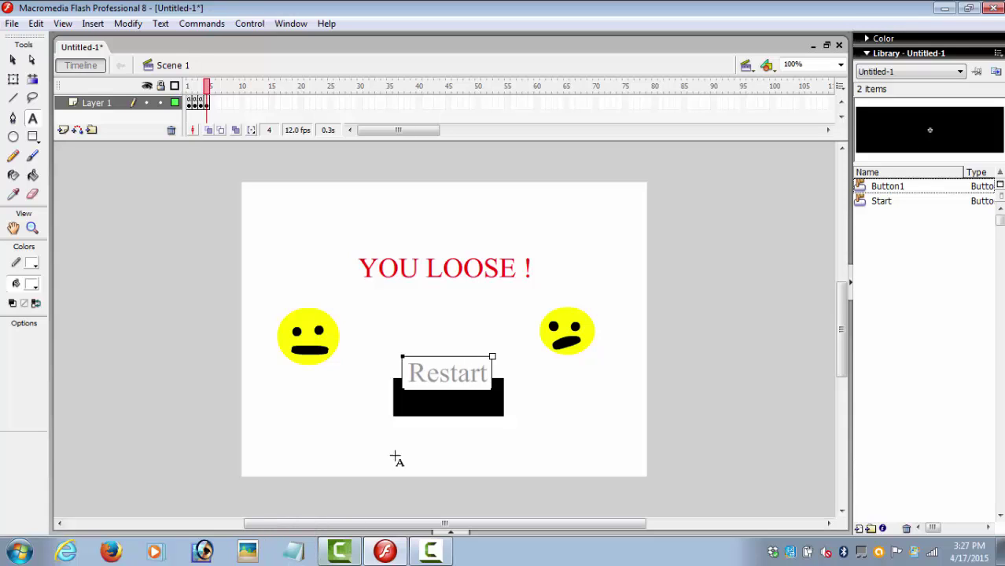
pyautogui.click(13, 60)
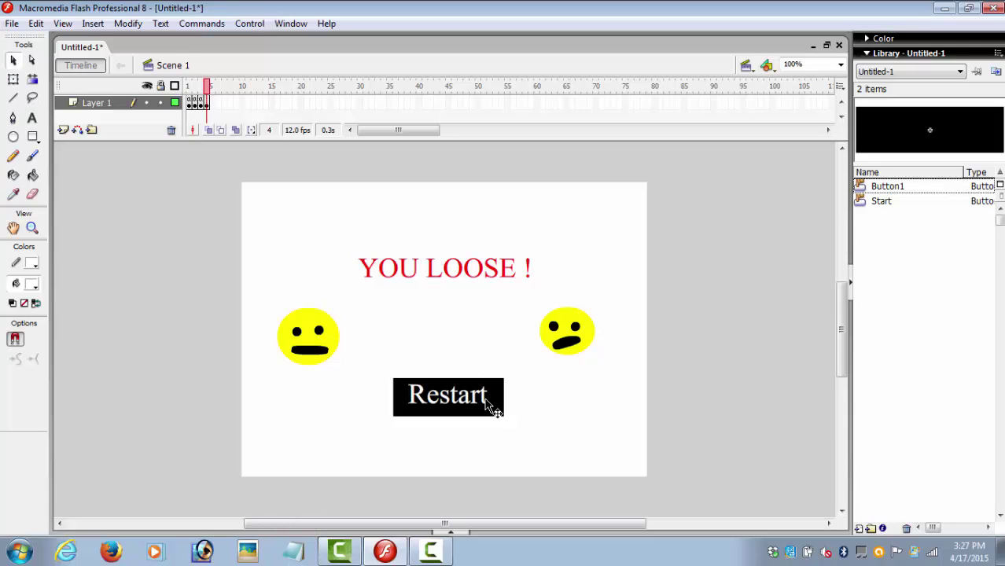
pyautogui.click(490, 406)
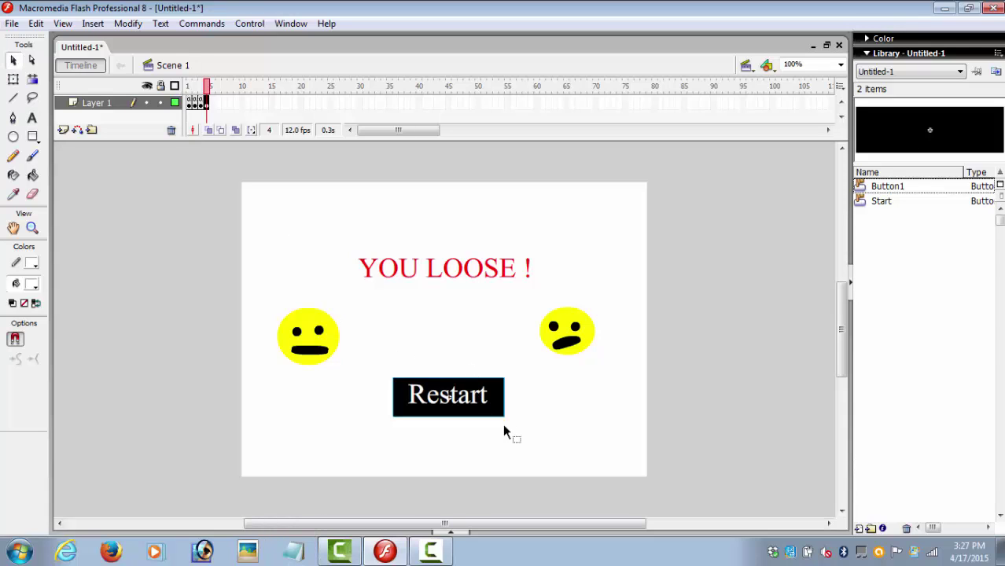
# - Give the Restart button the script on(release) { gotoAndPlay(1) }
pyautogui.click(453, 531)
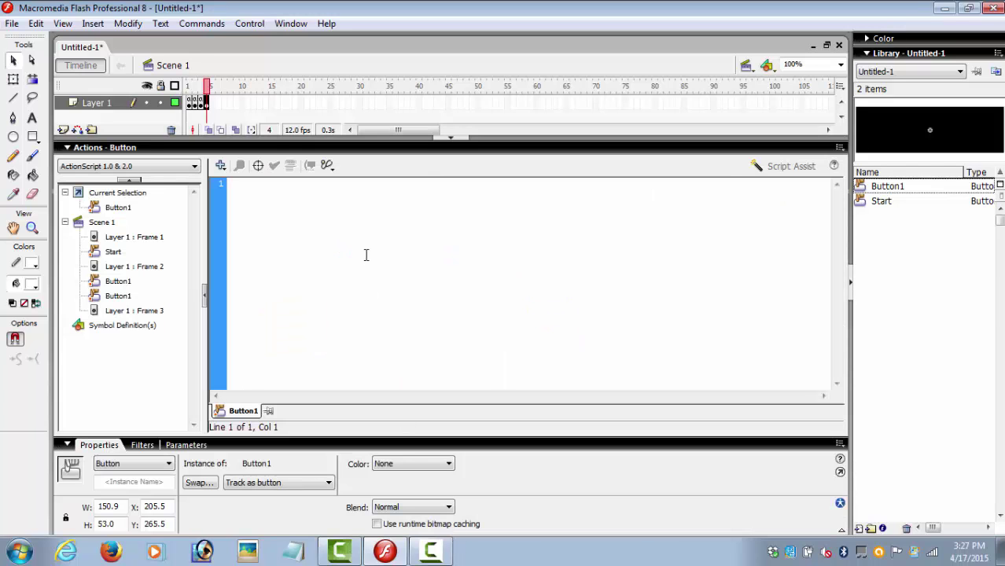
pyautogui.write('on(re')
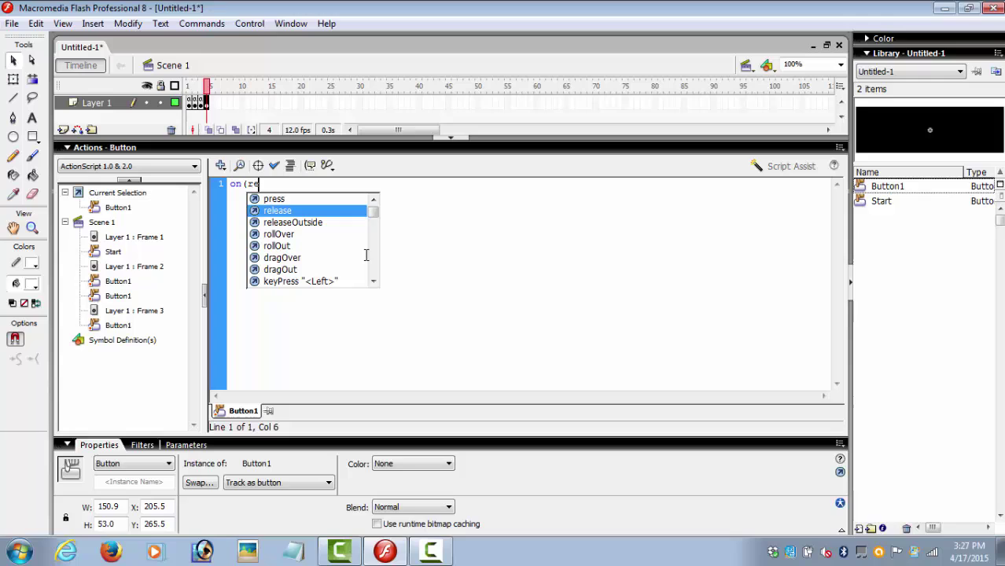
pyautogui.press('Return')
pyautogui.write(')')
pyautogui.press('Return')
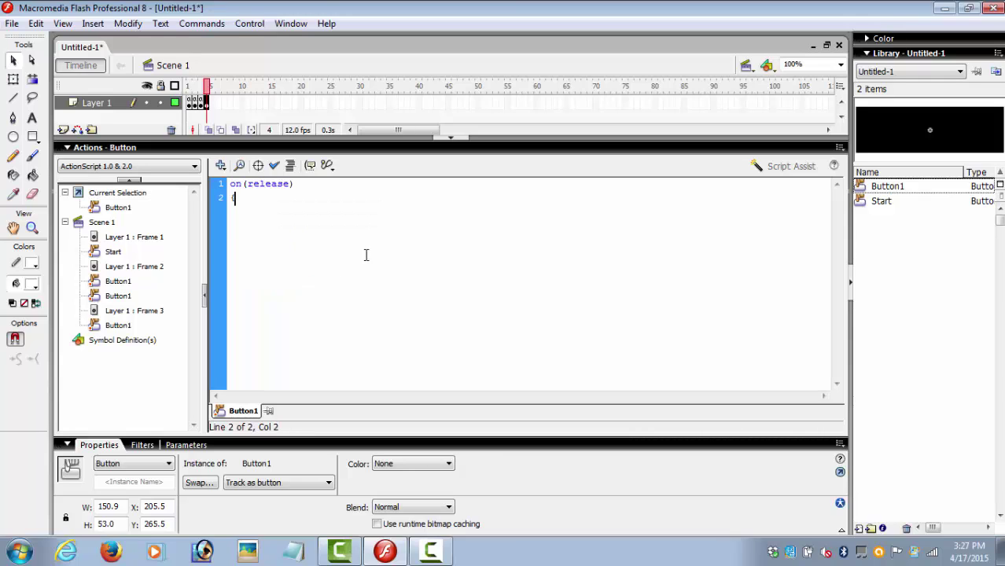
pyautogui.write('{')
pyautogui.press('Return')
pyautogui.write('gotoAndPlay()')
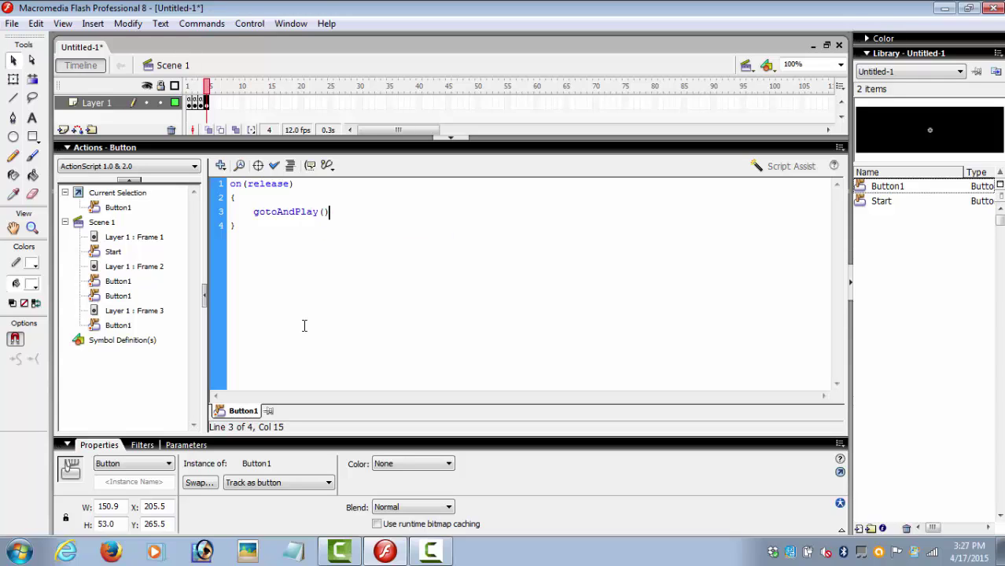
pyautogui.press('Left')
pyautogui.write('1')
pyautogui.click(451, 138)
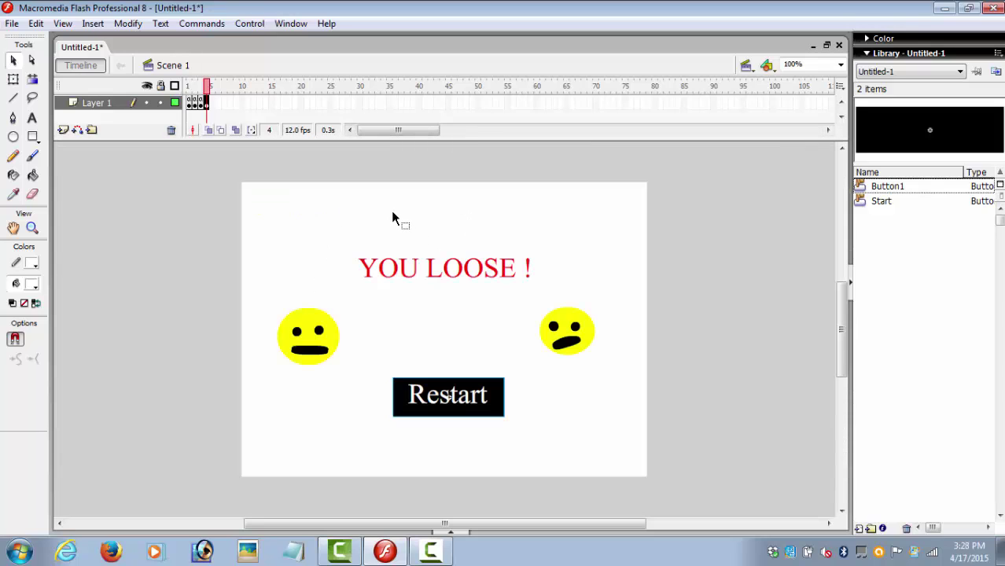
# - Add the frame script stop(); to frame 4
pyautogui.click(208, 104)
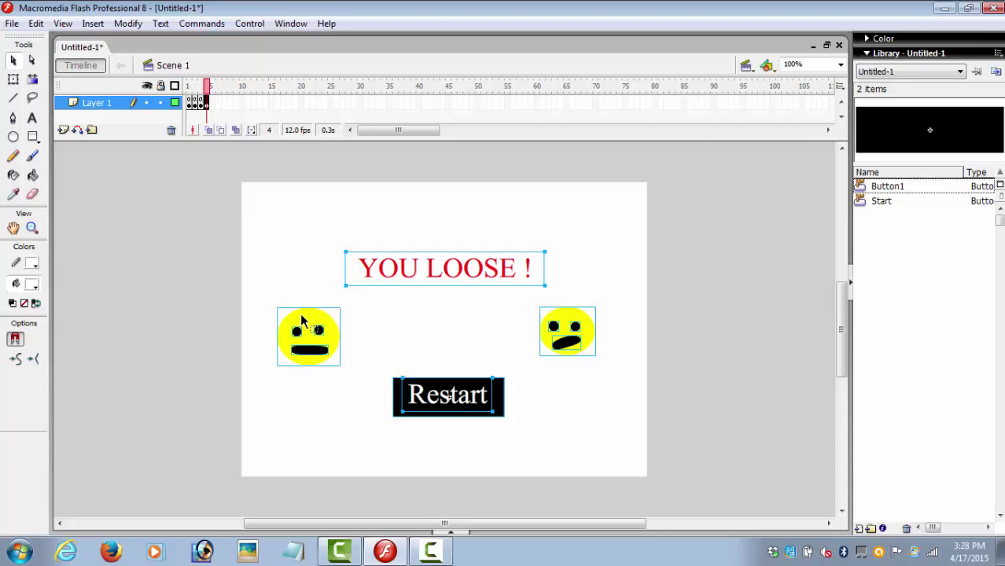
pyautogui.click(448, 532)
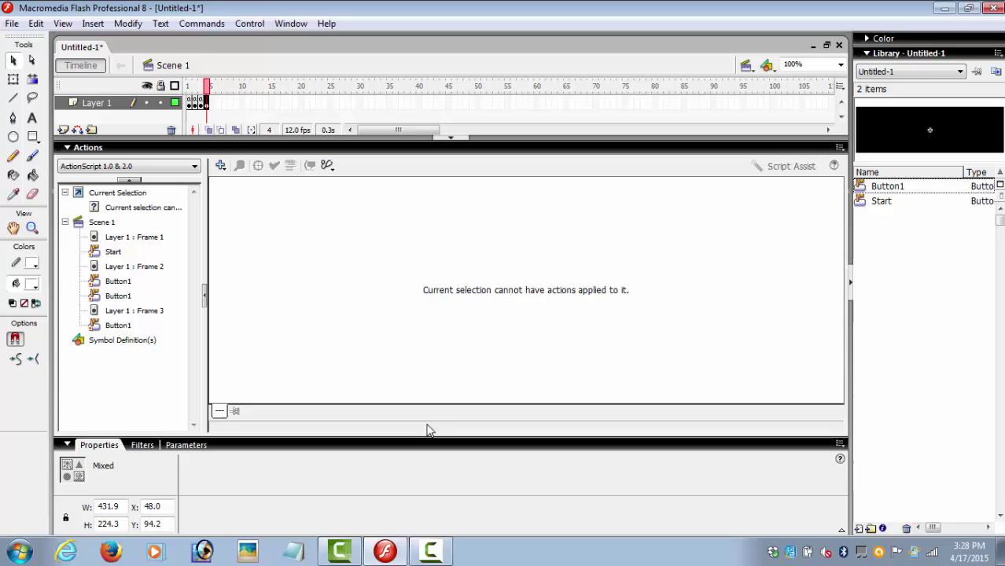
pyautogui.click(207, 104)
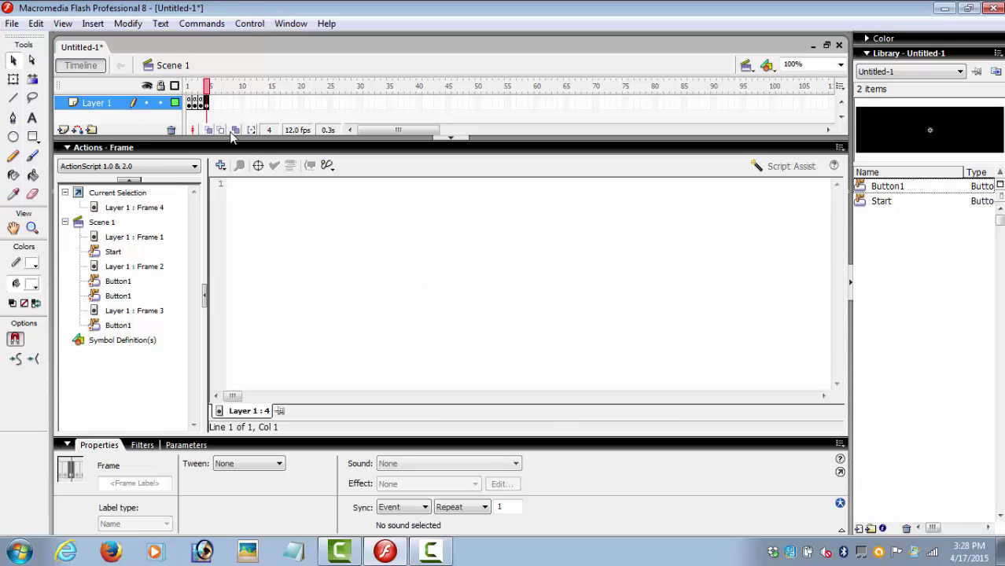
pyautogui.click(266, 227)
pyautogui.write('stop')
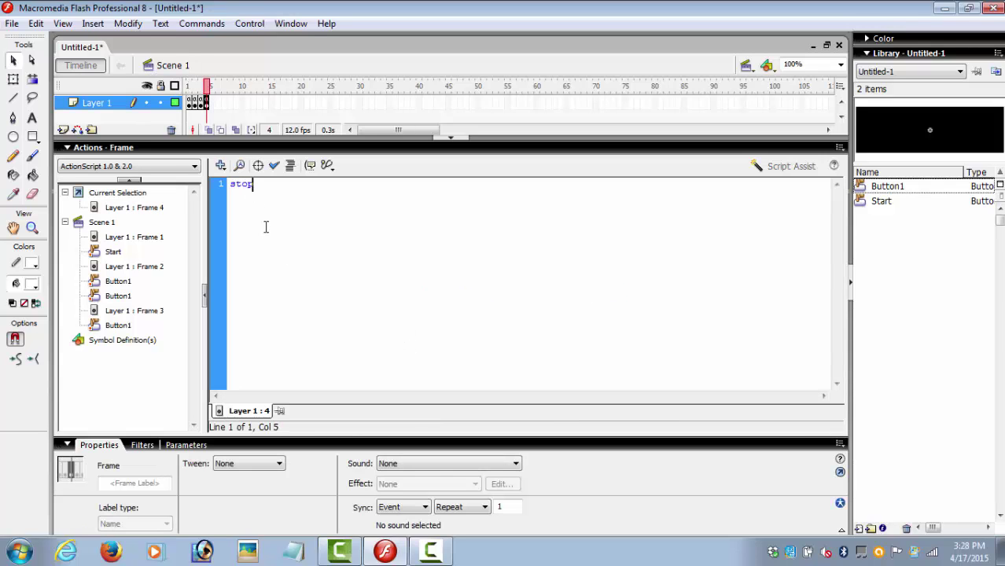
pyautogui.write('();')
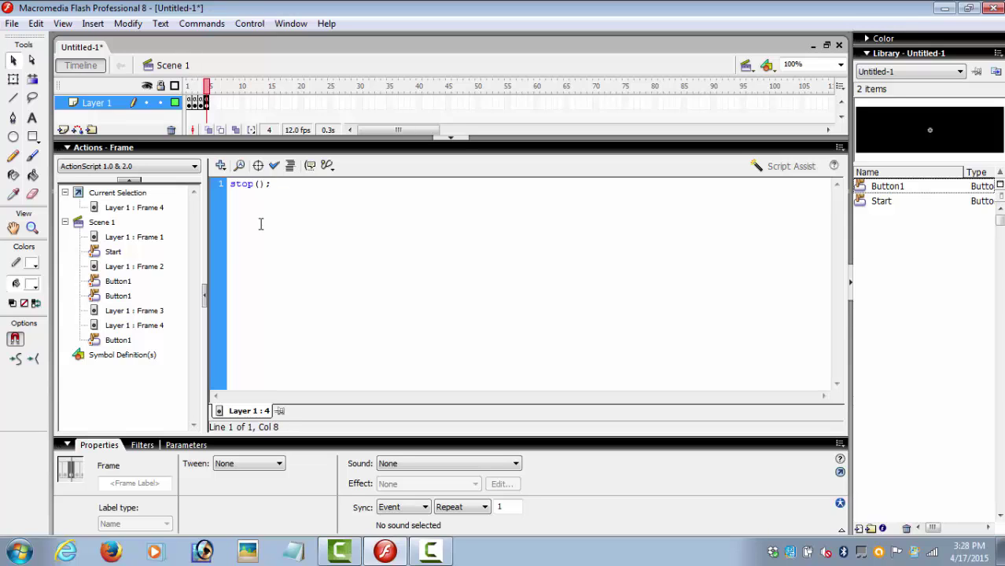
# - Test the movie as a SWF with Ctrl+Enter and maximize the player window
pyautogui.click(464, 139)
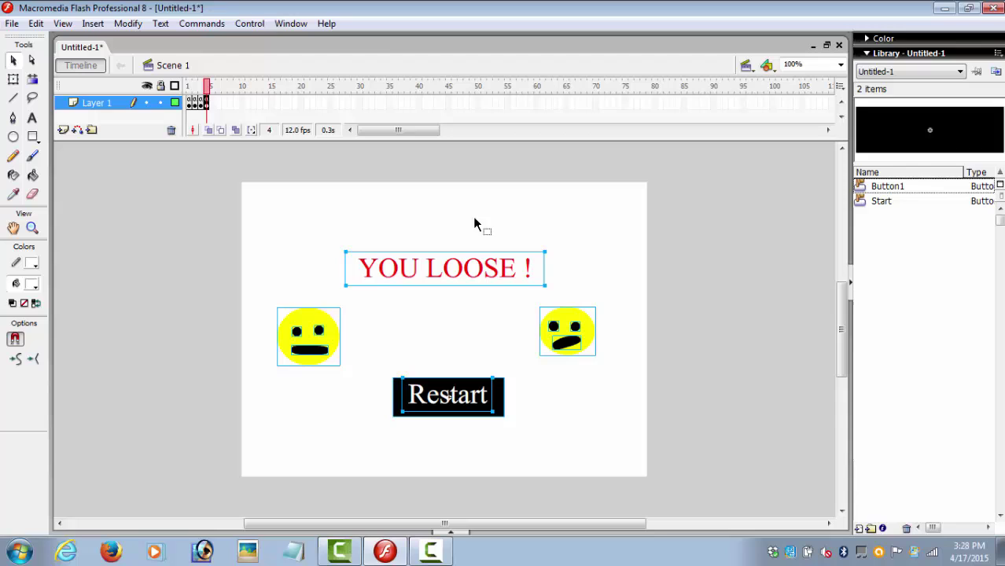
pyautogui.click(217, 187)
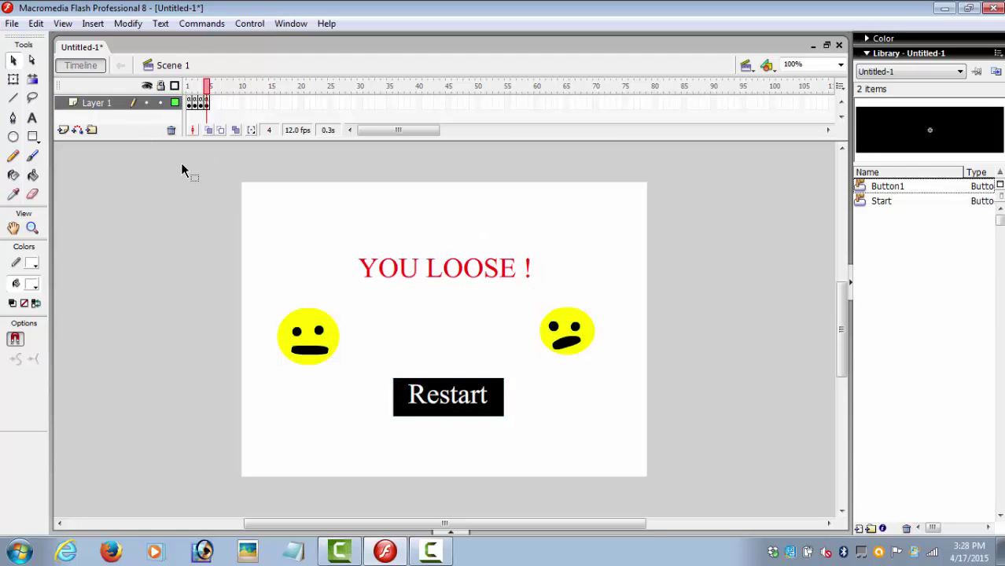
pyautogui.hotkey('ctrl', 'Return')
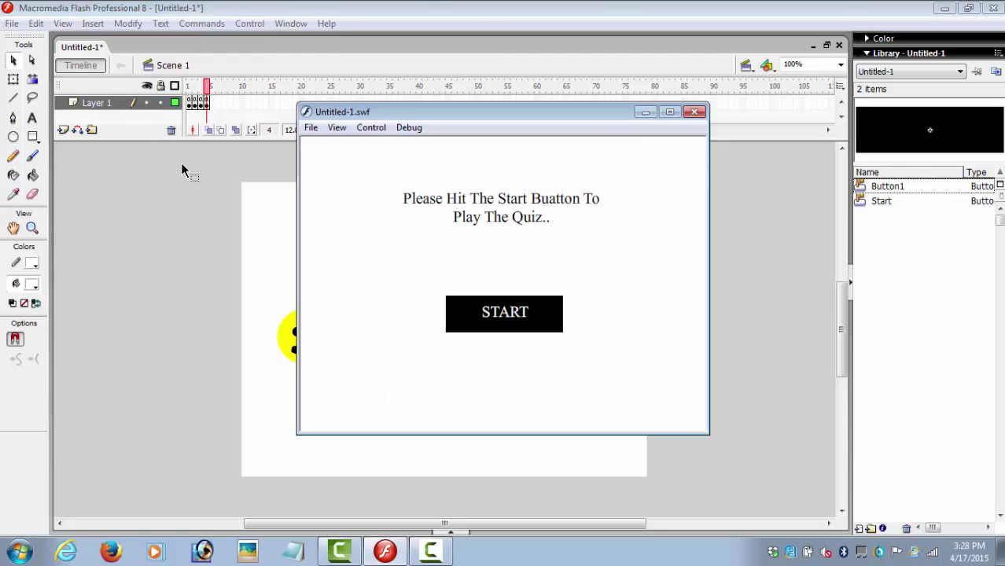
pyautogui.click(669, 111)
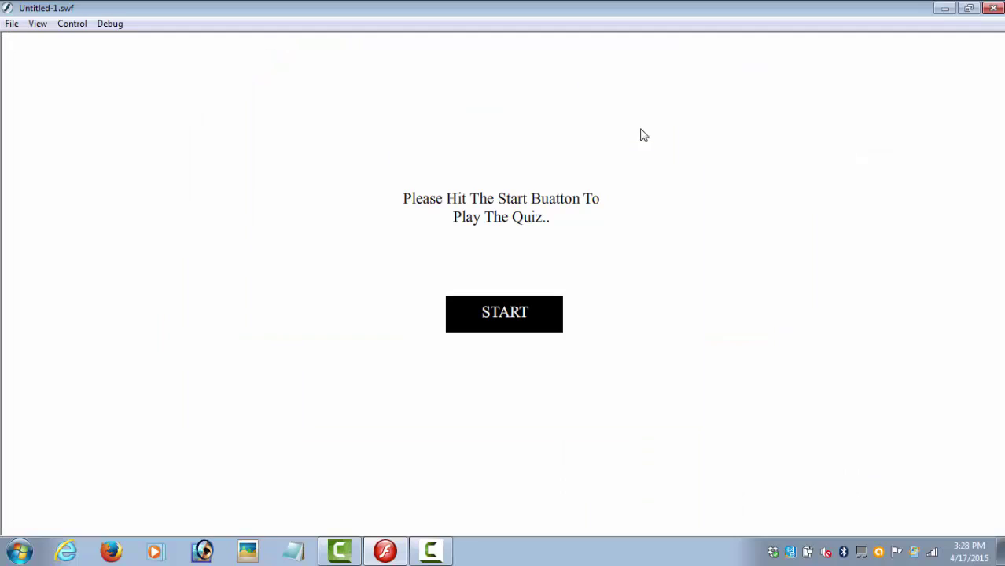
# - Play through START, NO, Restart, START, YES, then close the test movie
pyautogui.click(513, 317)
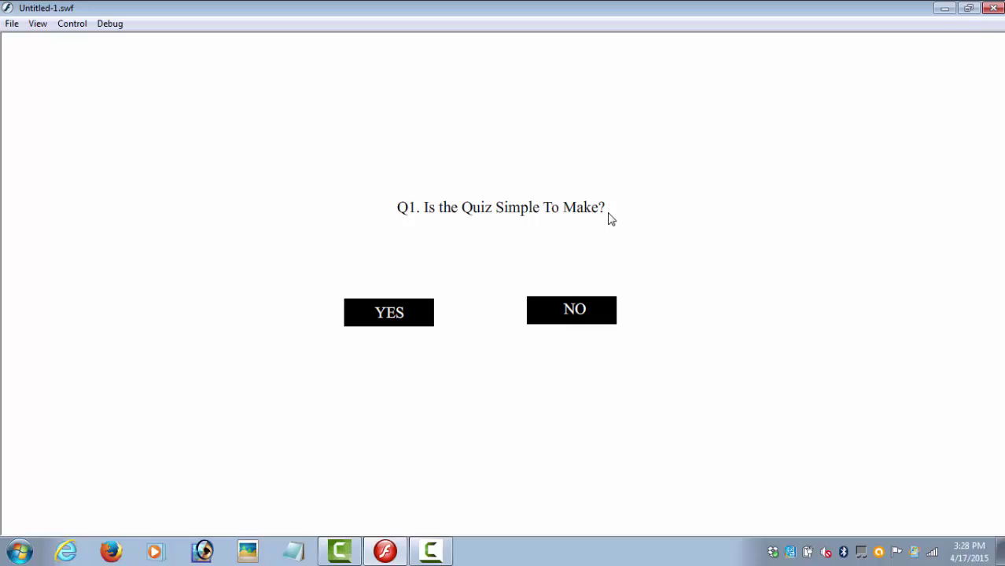
pyautogui.click(546, 315)
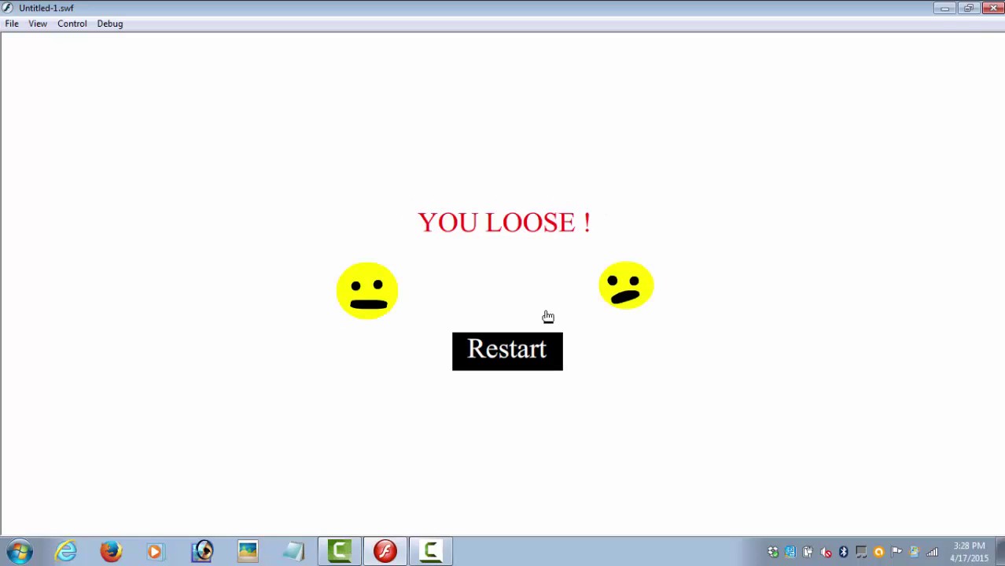
pyautogui.click(524, 354)
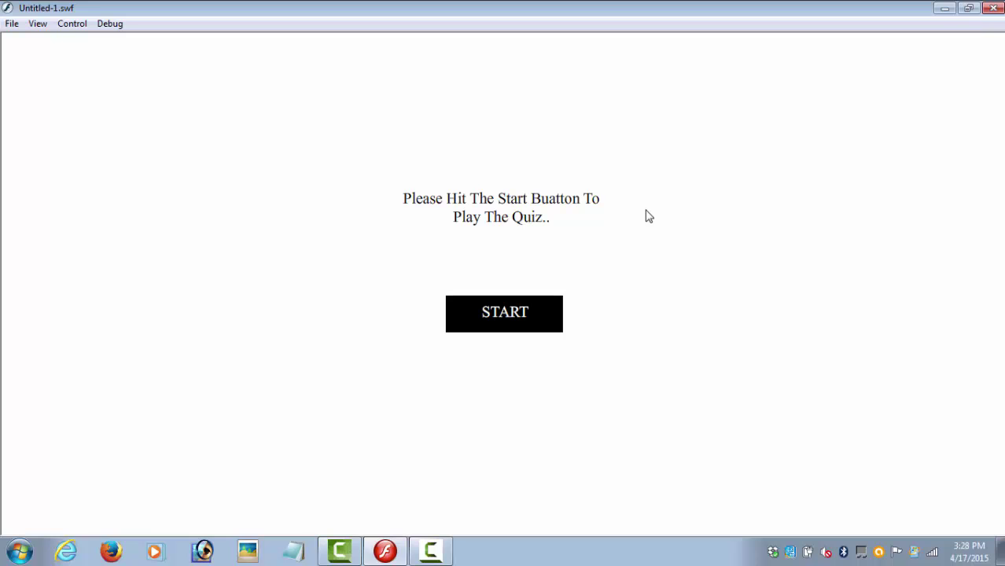
pyautogui.click(537, 327)
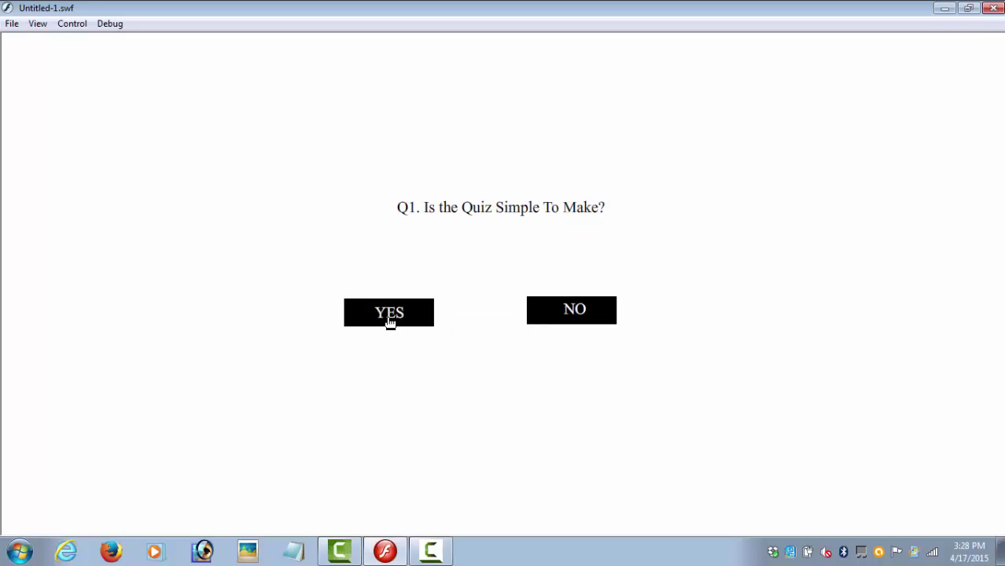
pyautogui.click(389, 318)
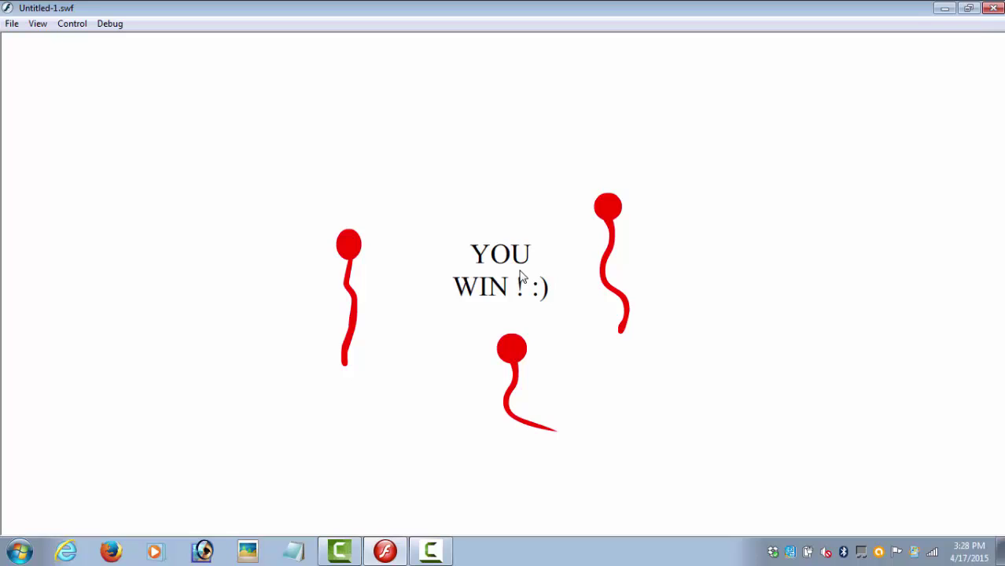
pyautogui.click(993, 8)
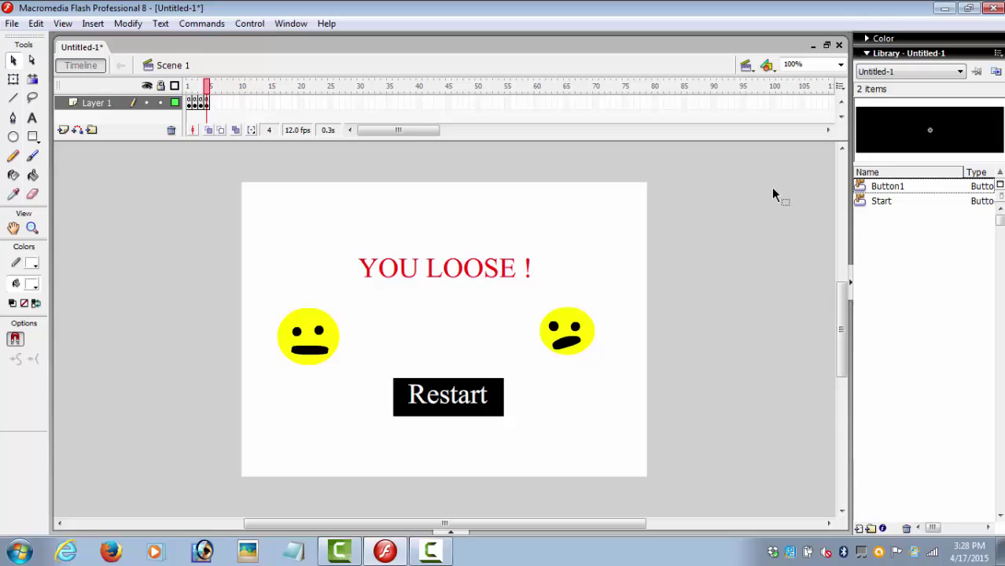
pyautogui.hotkey('ctrl', 'a')
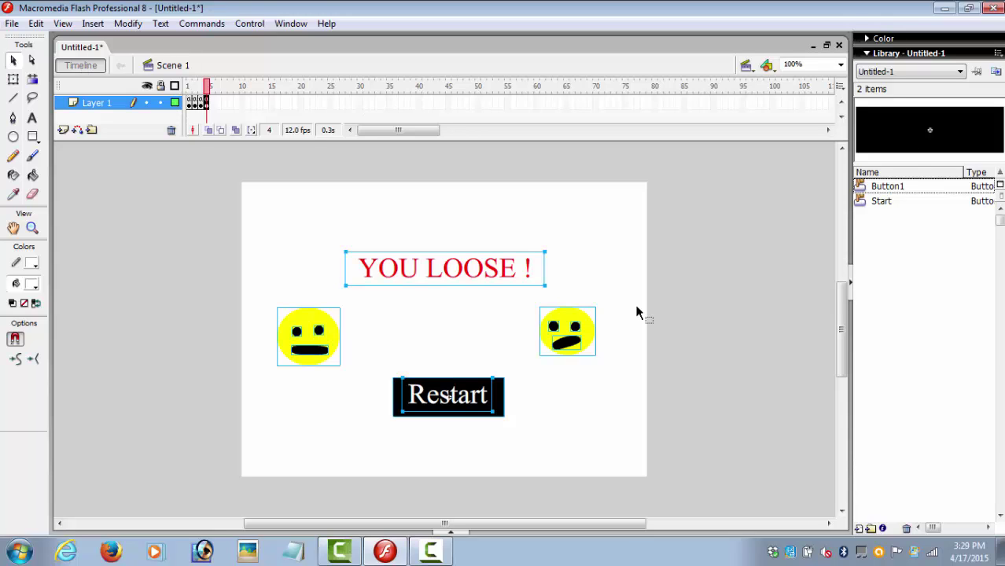